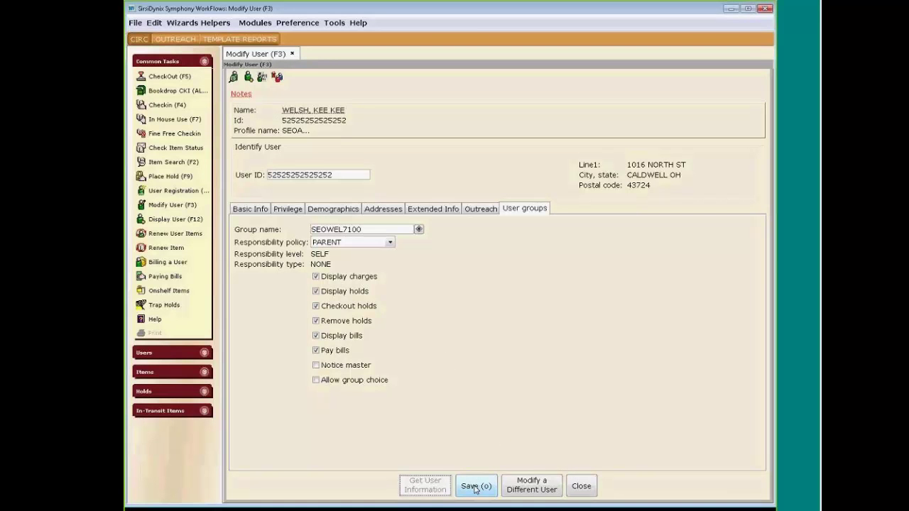
Save the parent's group settings, close the Record Updated dialog, and start a fresh Modify User session
click(475, 487)
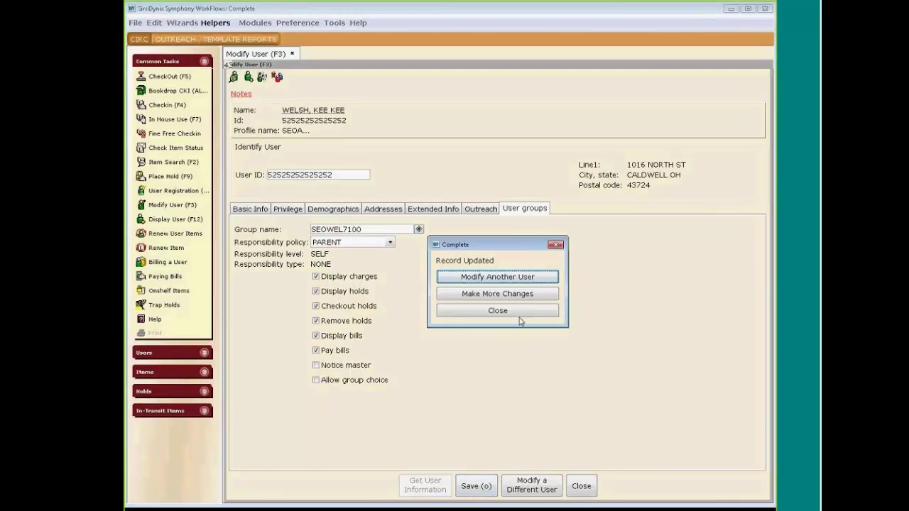
click(521, 311)
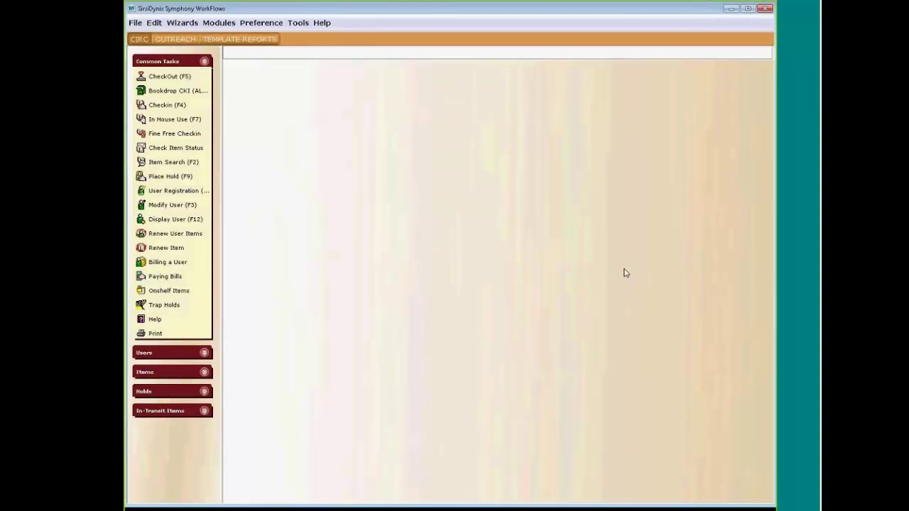
click(178, 206)
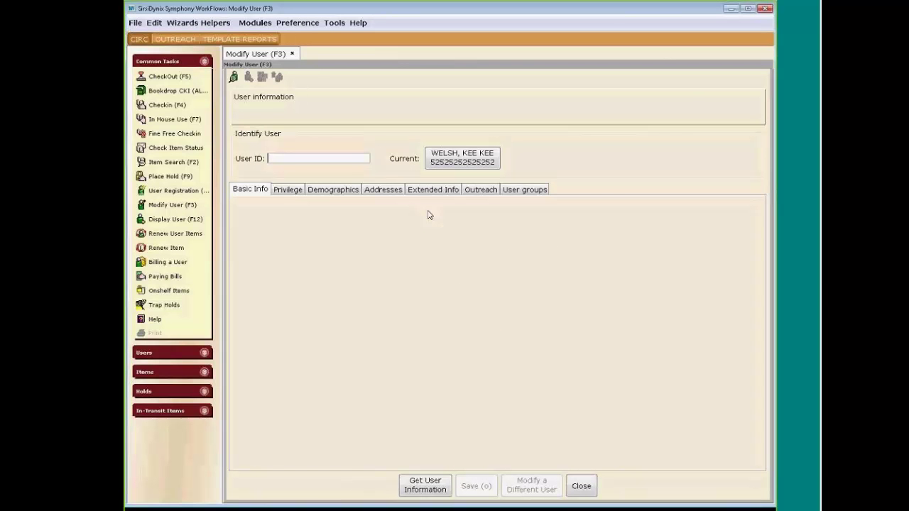
Search for the first child by name and open their record in Modify User
click(233, 78)
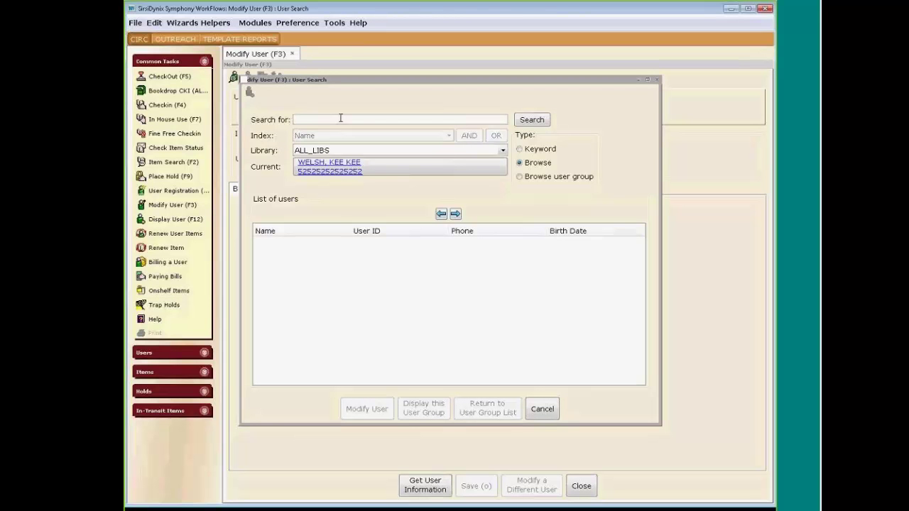
click(532, 120)
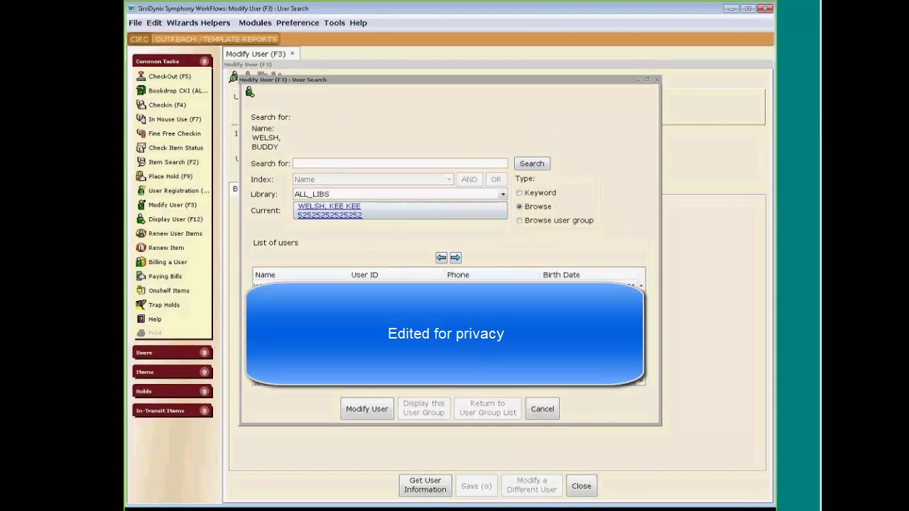
click(368, 411)
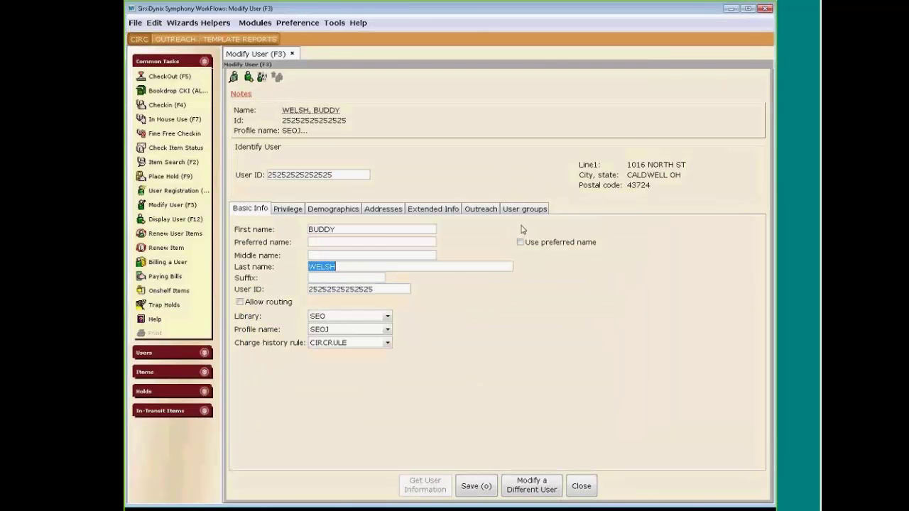
Show the child's User groups settings and bring up the Browse user group list
click(521, 210)
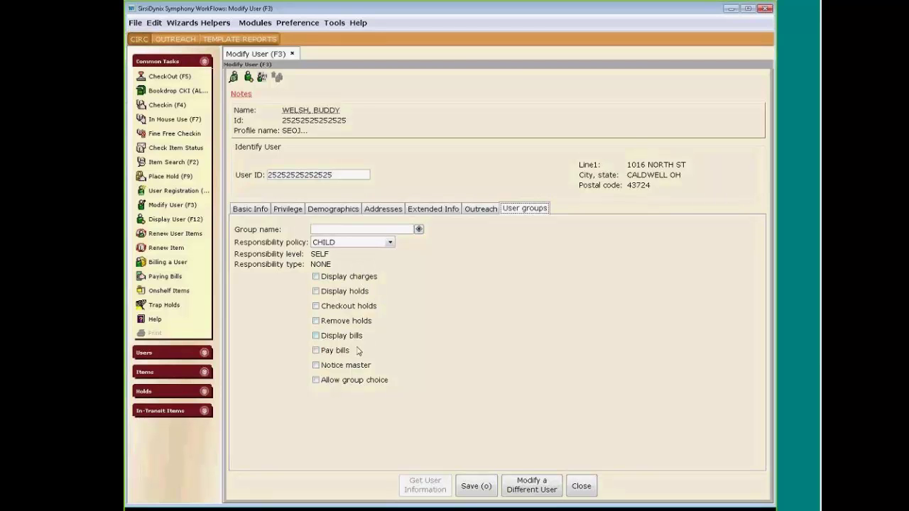
click(418, 231)
click(360, 101)
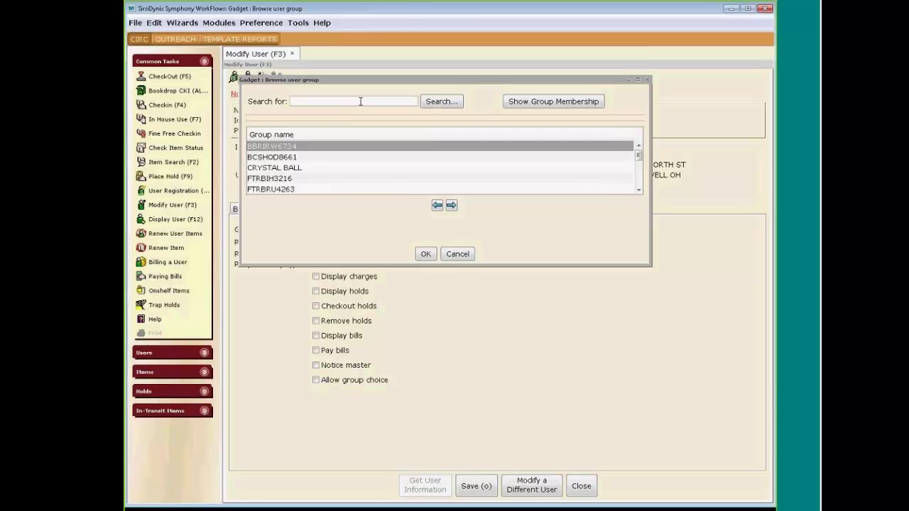
Search groups matching 'seowel' and review the members of SEOWEL7200
text(seowel)
click(434, 106)
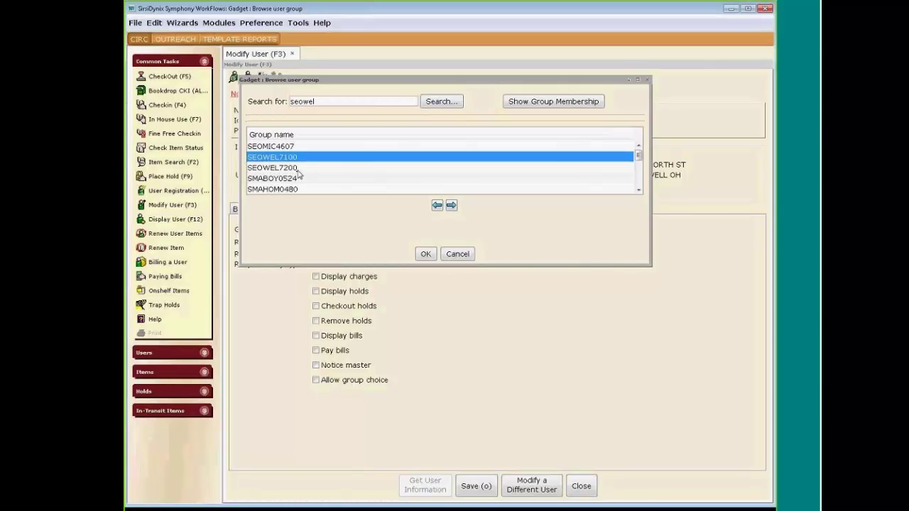
click(291, 169)
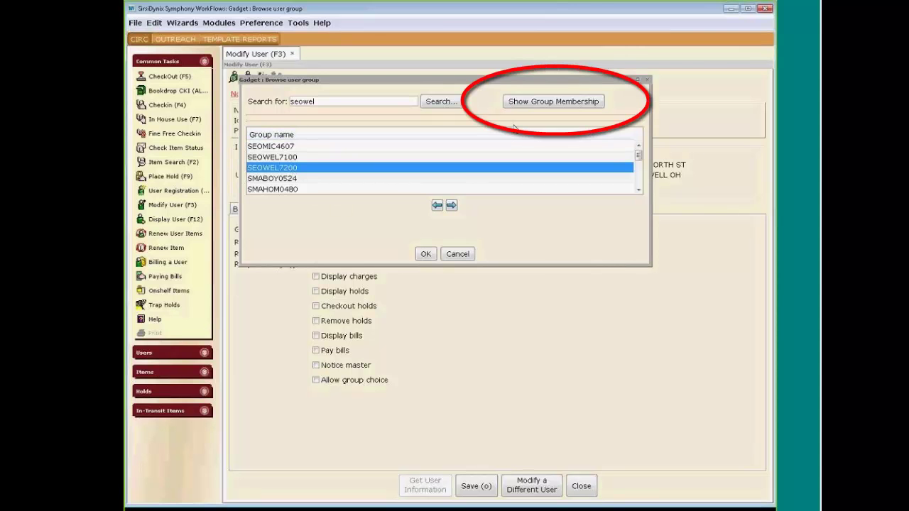
click(537, 104)
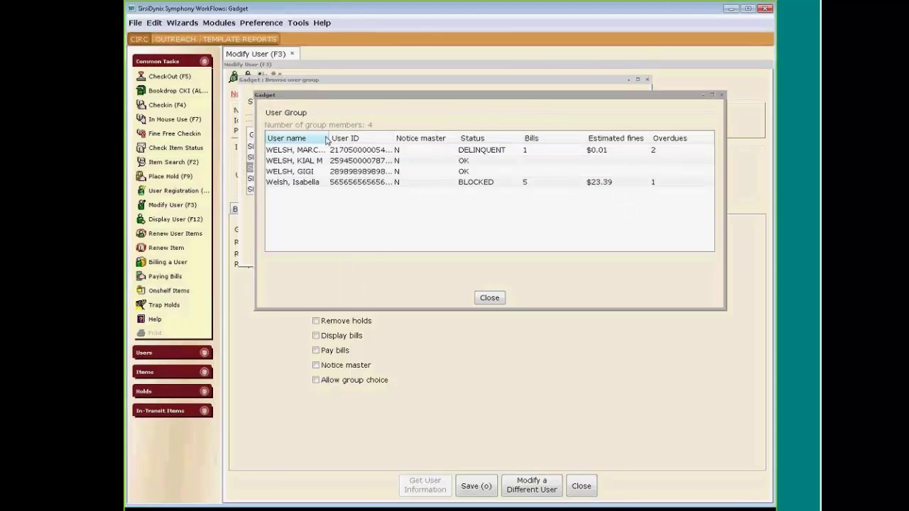
drag(327, 136, 362, 137)
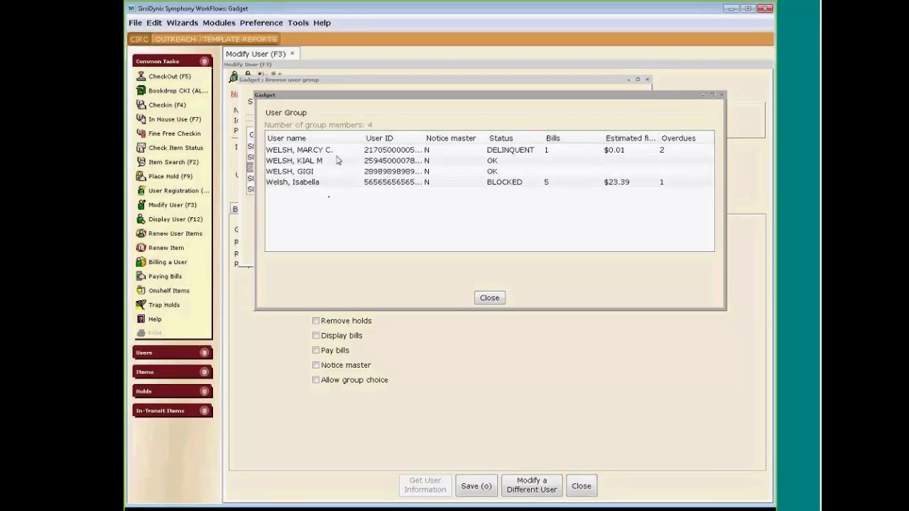
click(491, 298)
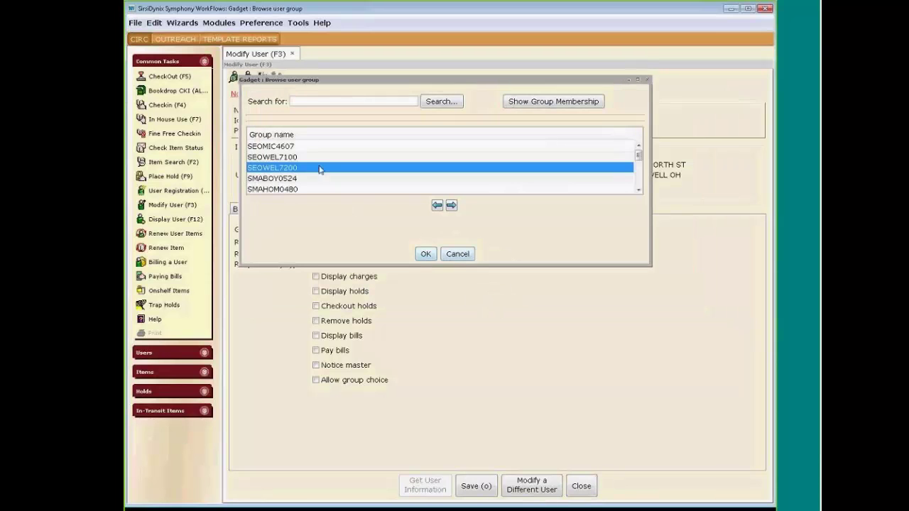
Review SEOWEL7100's members, then select SEOWEL7100 as the child's group
click(314, 157)
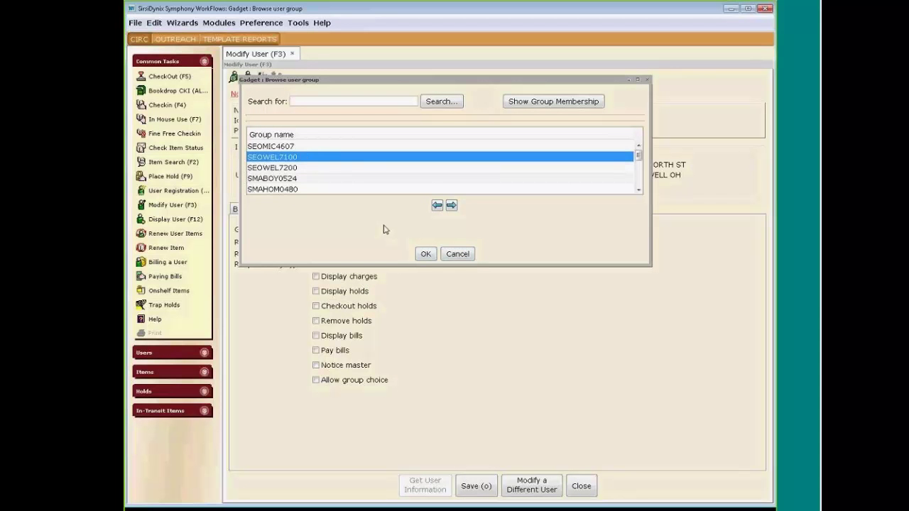
click(550, 103)
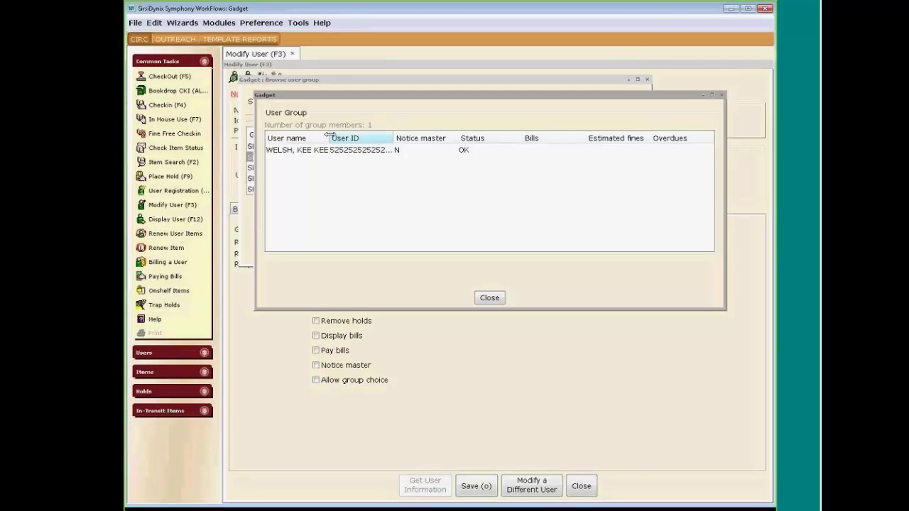
drag(343, 136, 358, 136)
click(489, 298)
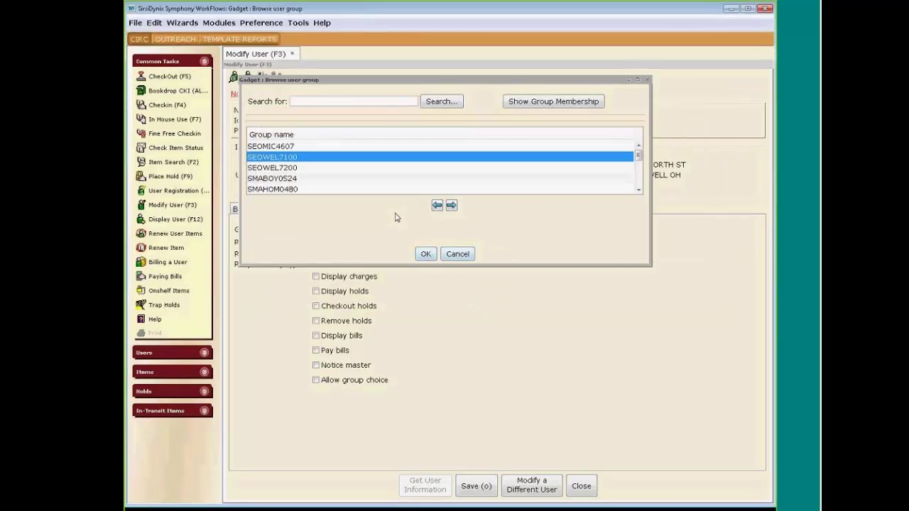
click(426, 255)
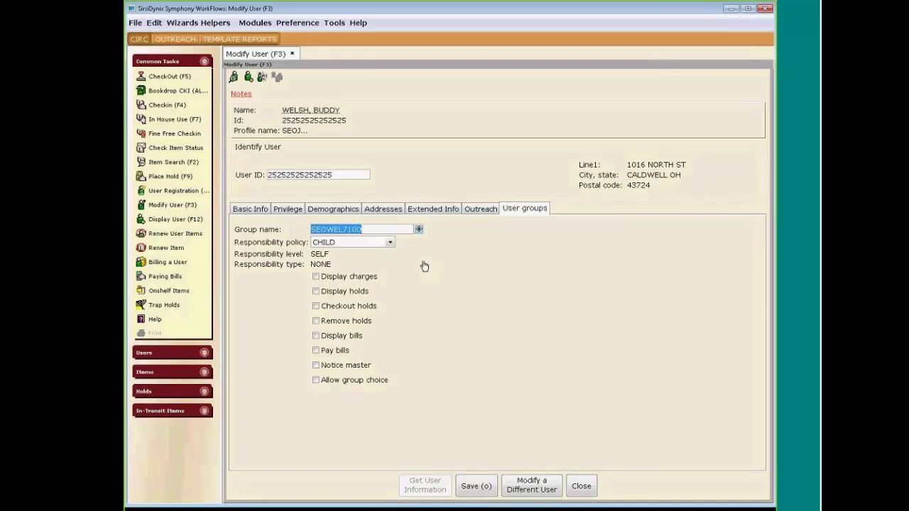
Save the first child into existing group SEOWEL7100 and clear the form for another user
click(475, 487)
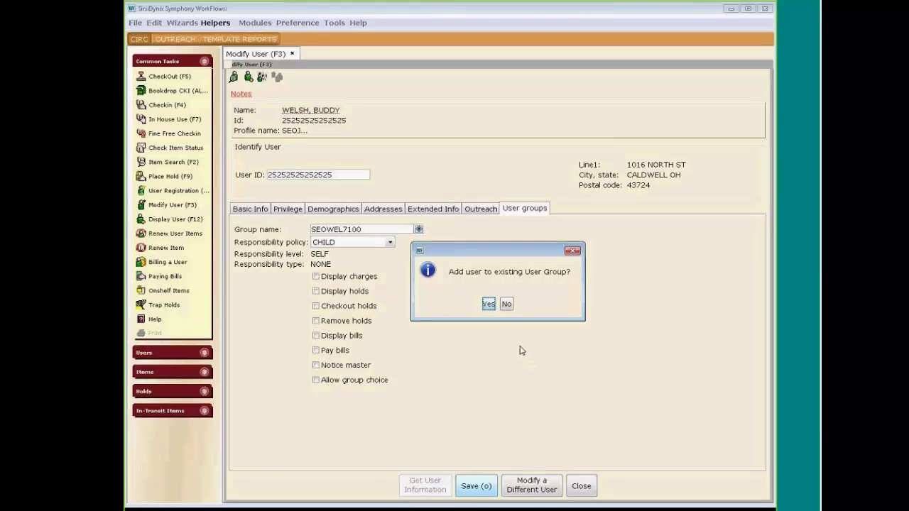
click(487, 305)
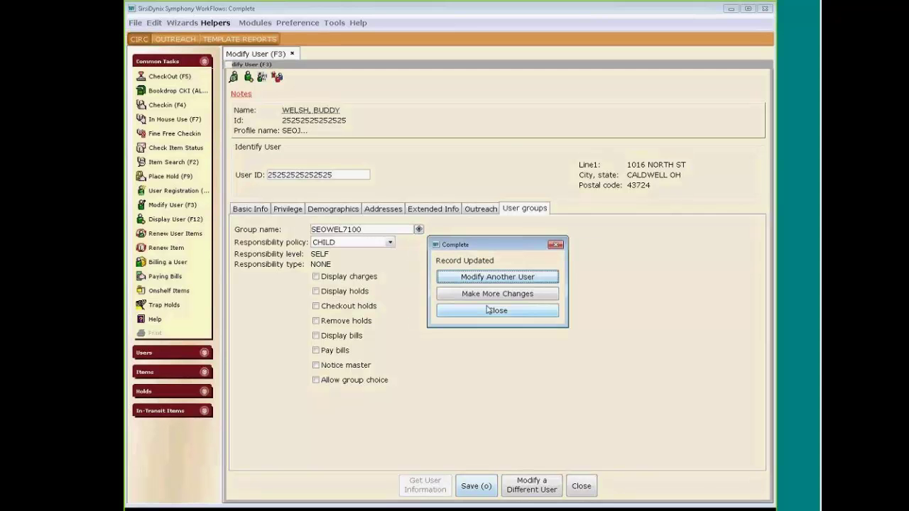
click(515, 279)
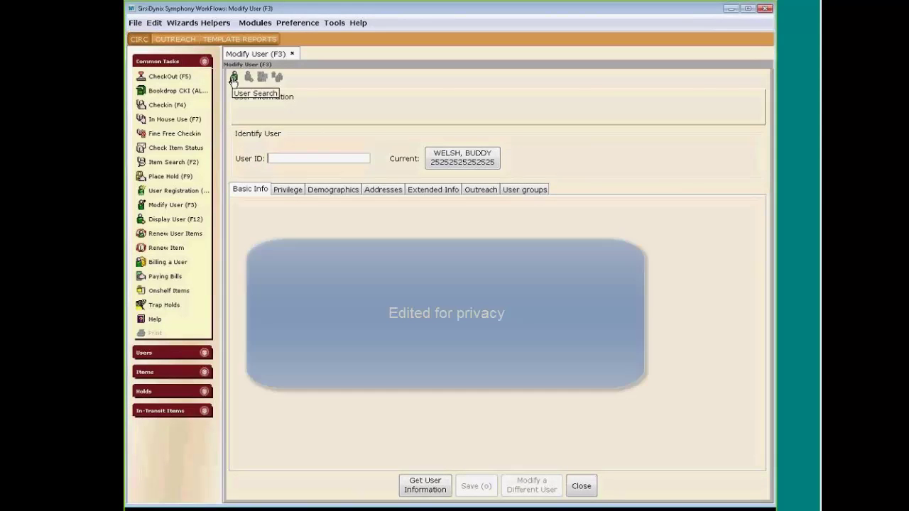
Search for the second child by name, open their record, and show its User groups settings
click(234, 78)
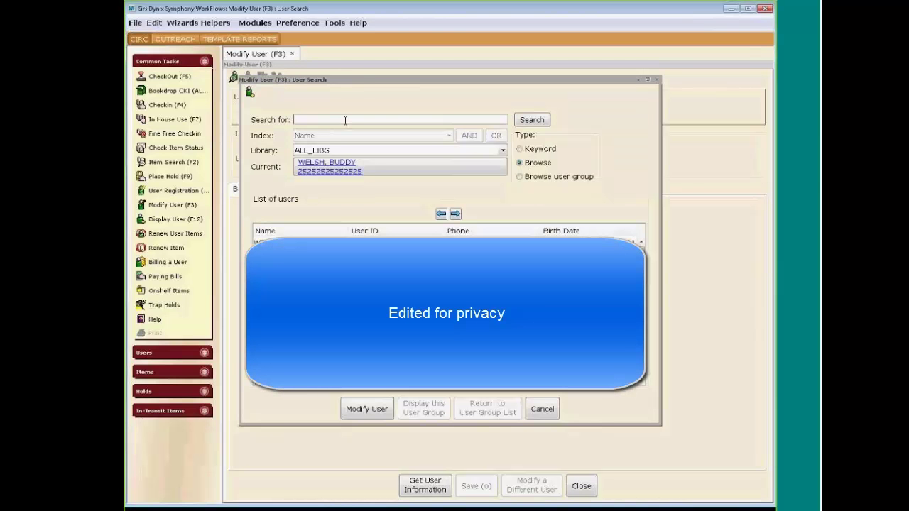
click(536, 120)
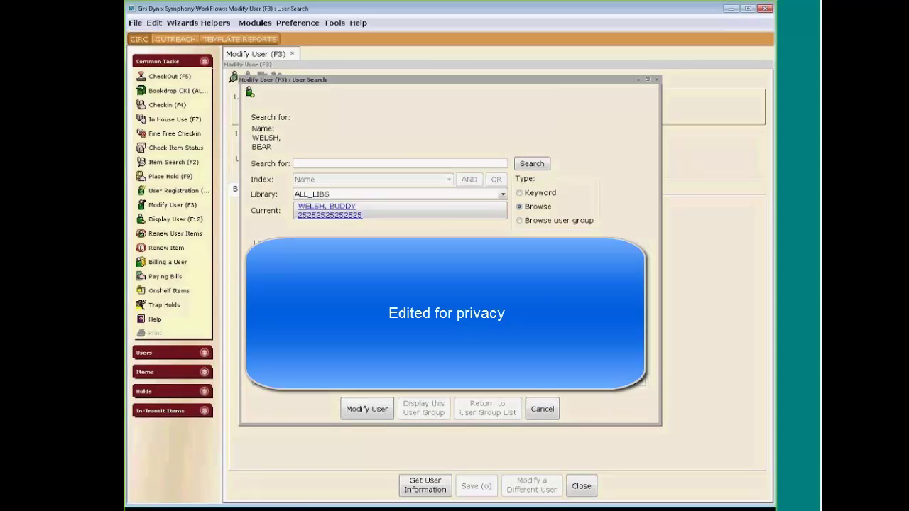
click(367, 412)
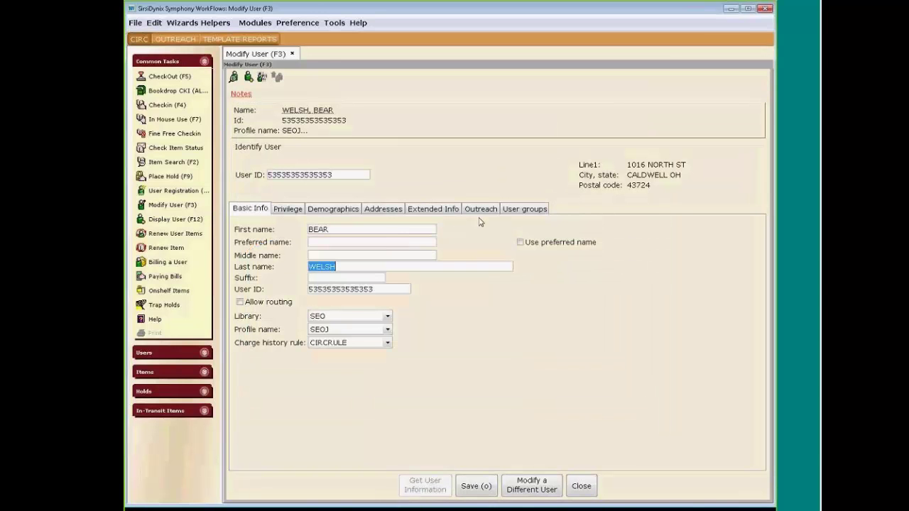
click(510, 209)
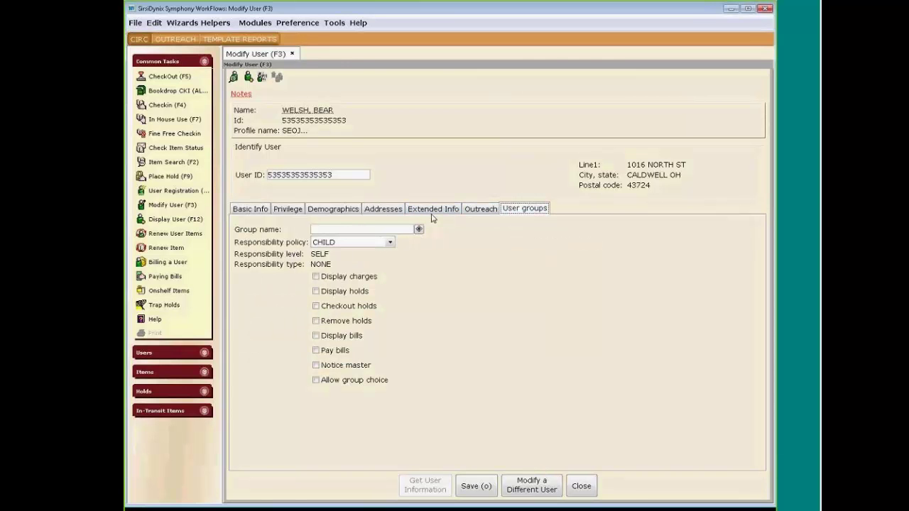
Enter group name SEOWEL7100 and save, confirming addition to the existing group
click(389, 230)
text(SEOWEL7100)
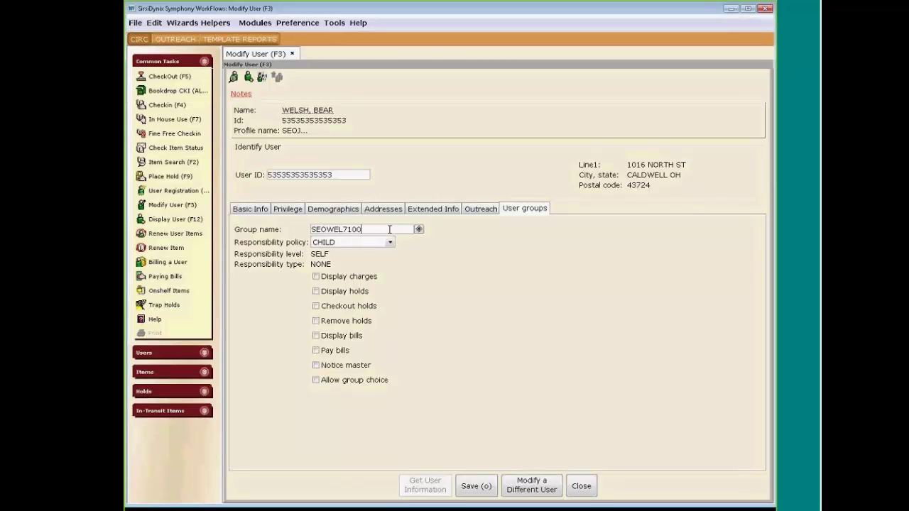
click(479, 488)
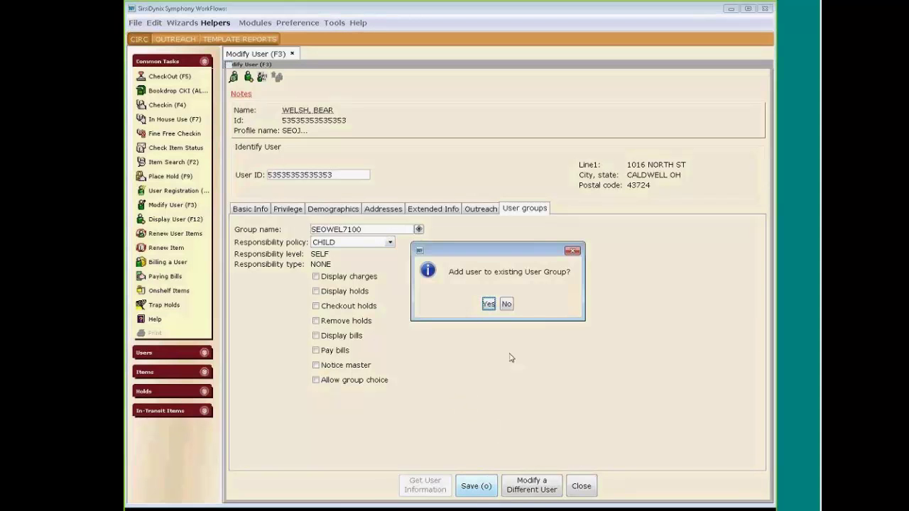
click(489, 304)
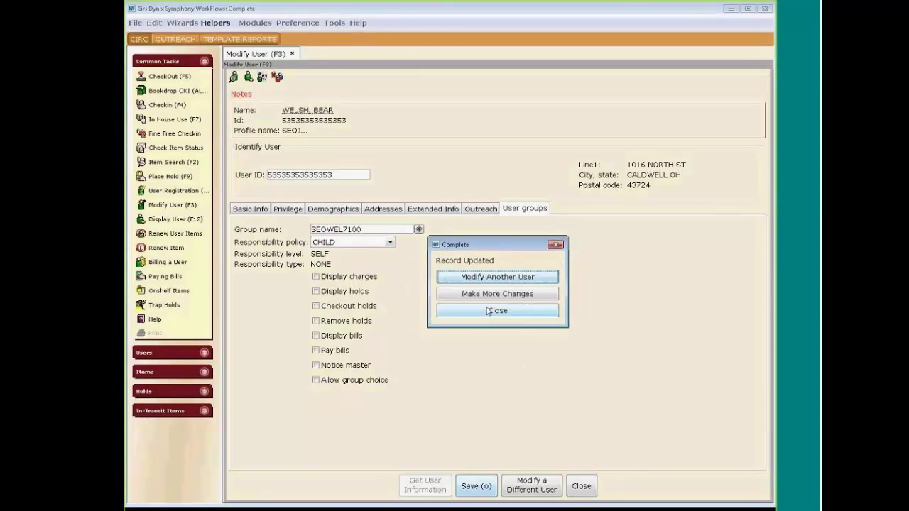
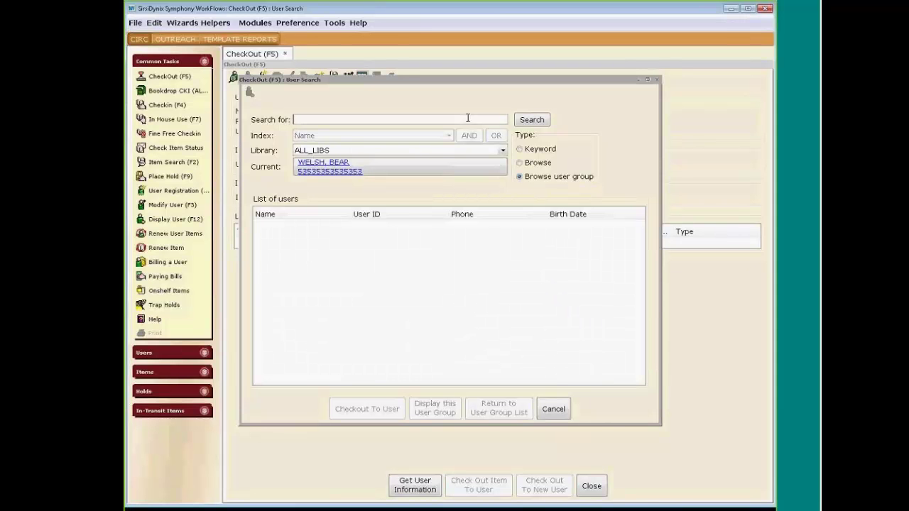
Load the second member of group SEOWEL7100 into checkout, then close that checkout screen
text(SEOWEL)
click(536, 123)
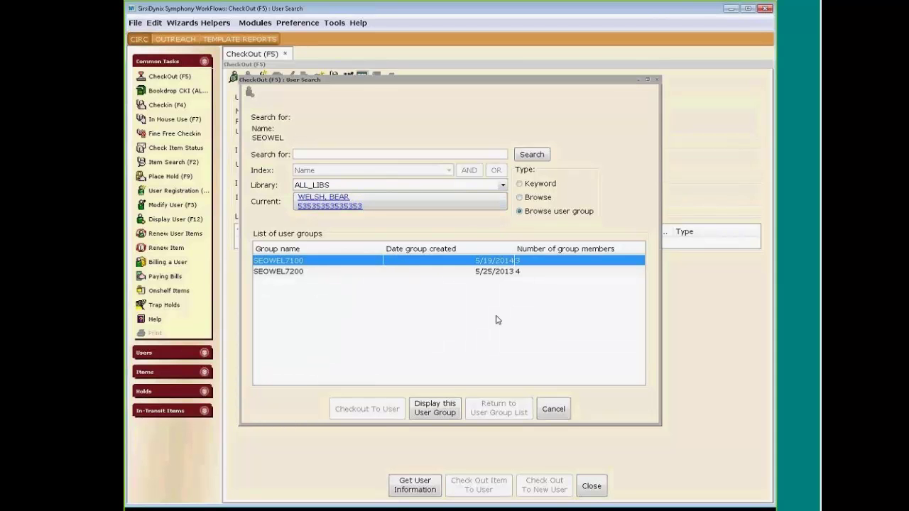
click(436, 410)
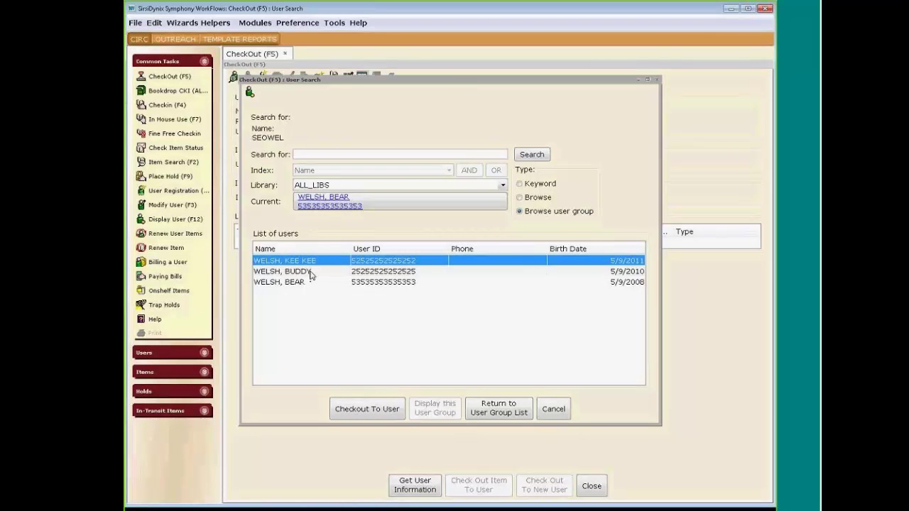
click(311, 272)
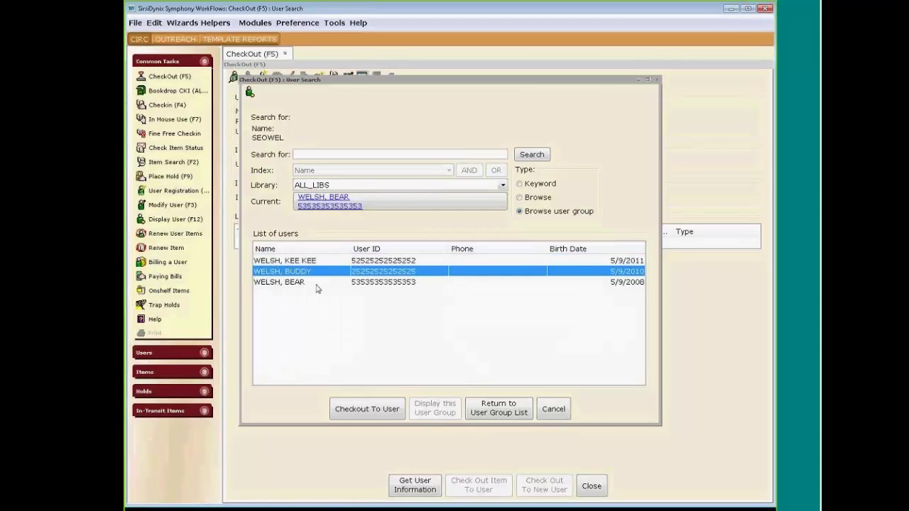
click(348, 412)
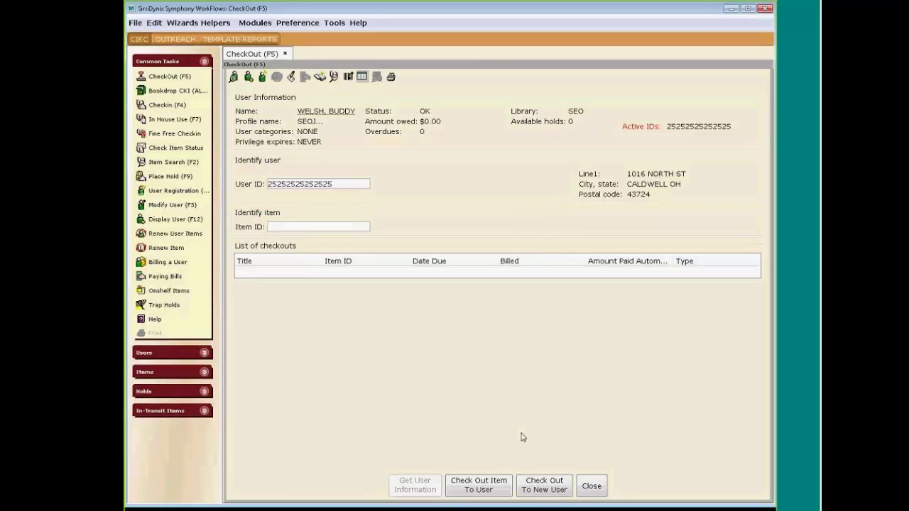
click(592, 487)
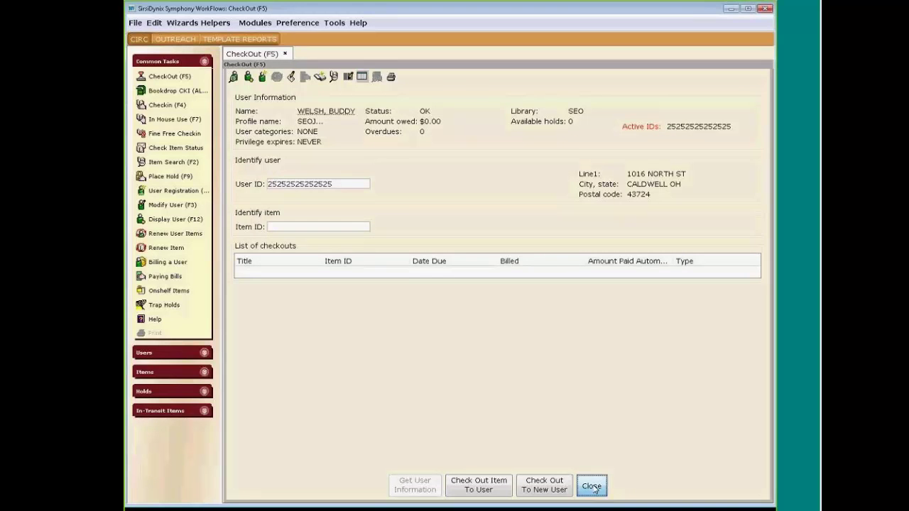
In a fresh checkout screen, browse user group SEOWEL7100, then cancel the user lookup
click(170, 76)
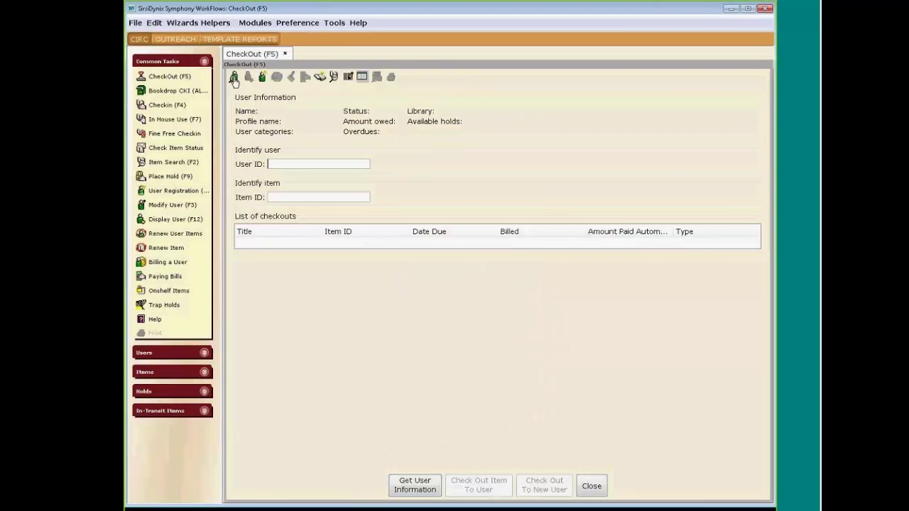
click(233, 79)
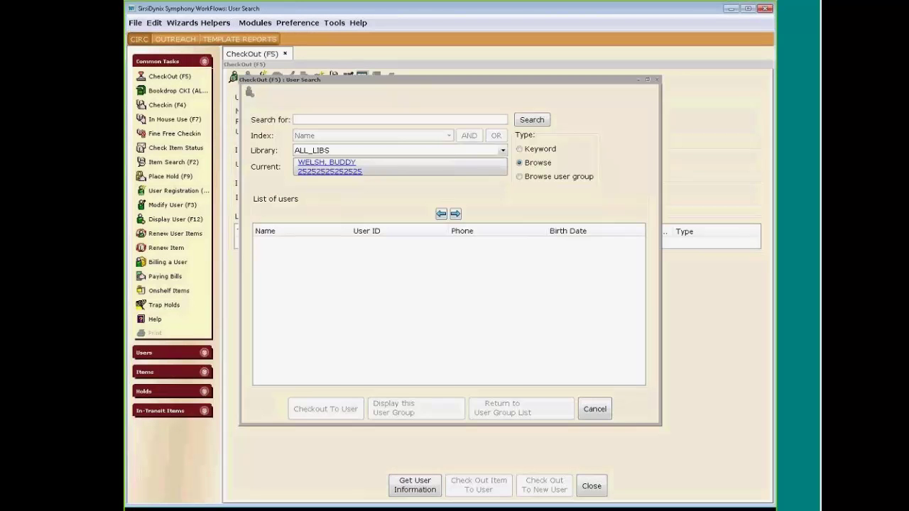
click(519, 176)
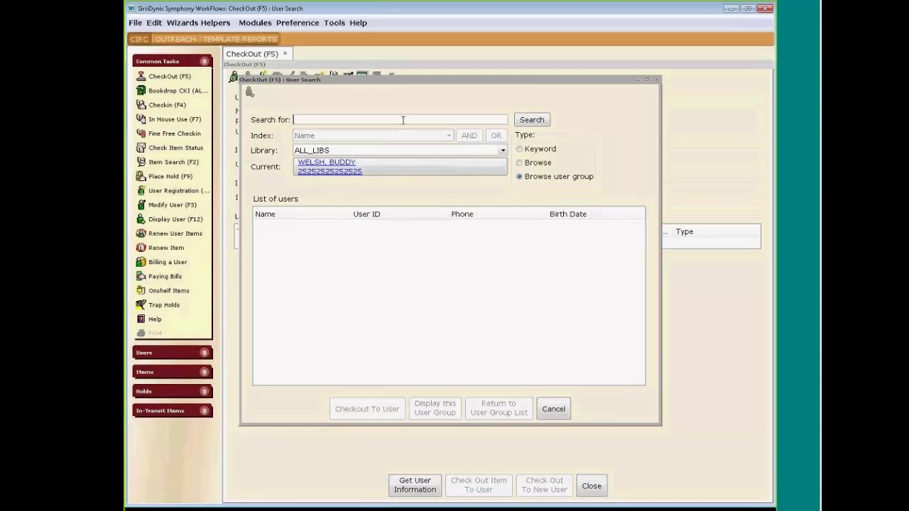
text(SEOWEL7100)
click(529, 124)
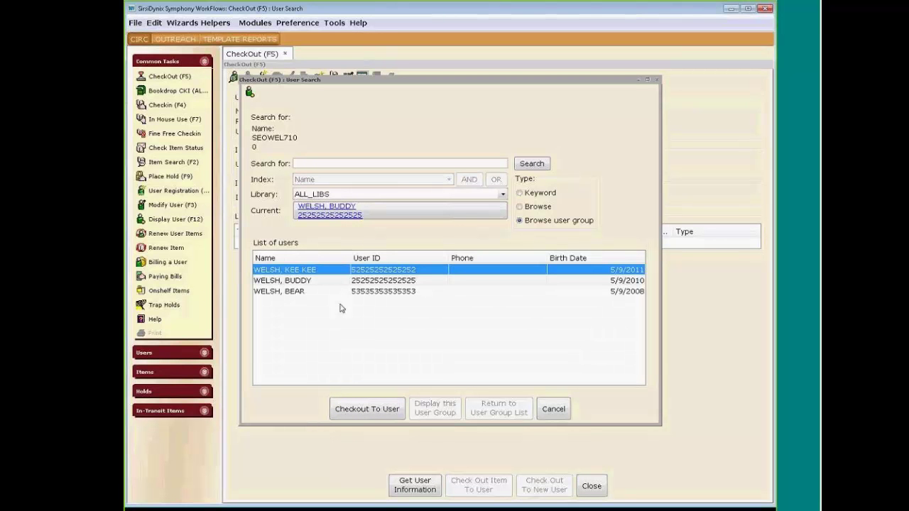
click(551, 410)
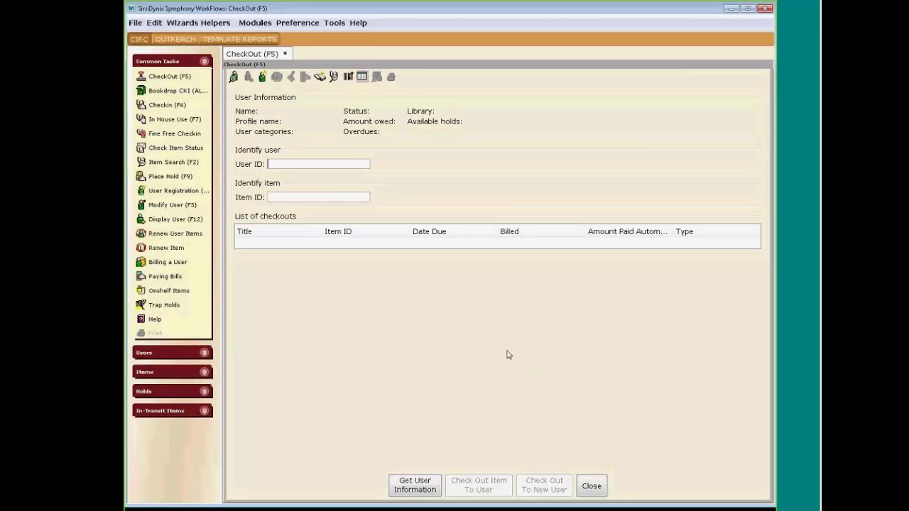
In a second checkout screen, load the second member of user group SEOBON
click(179, 77)
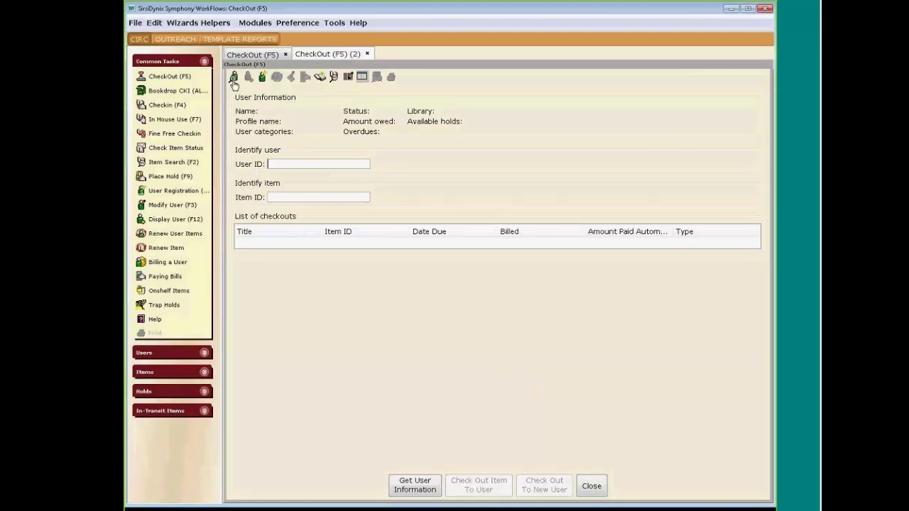
click(234, 77)
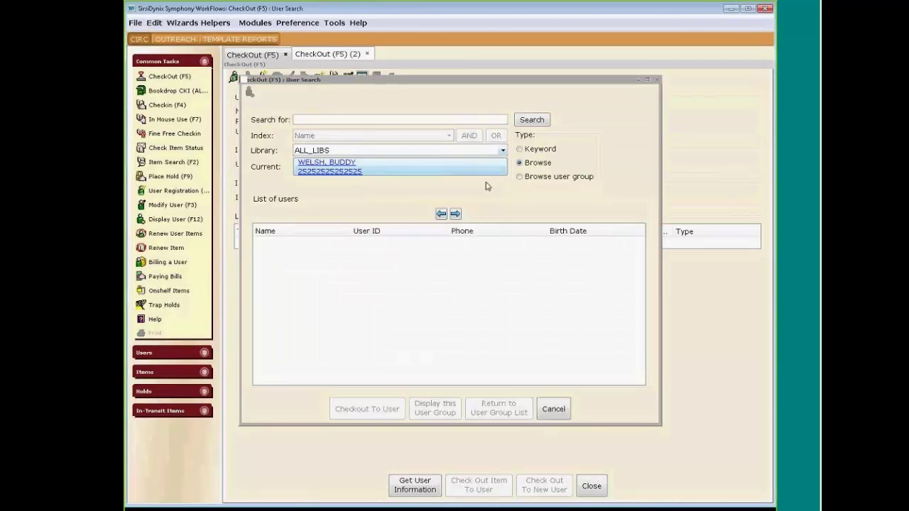
click(519, 177)
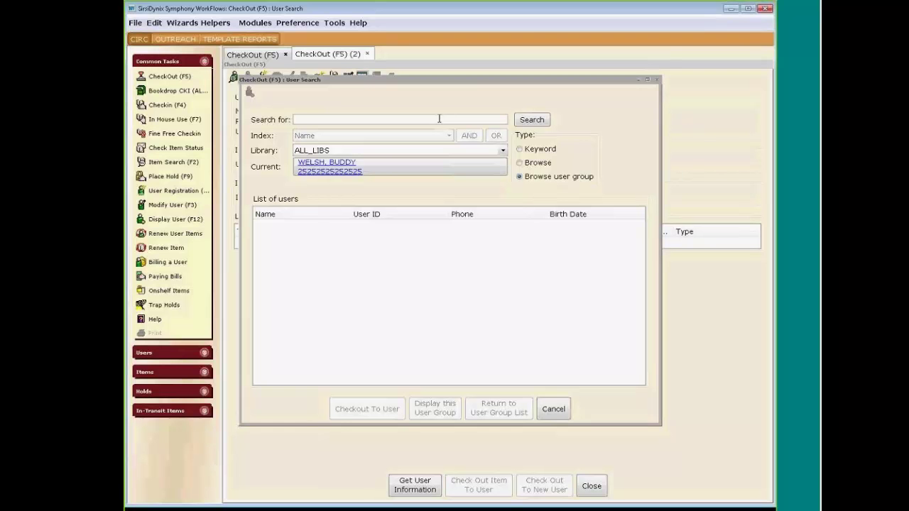
text(SEOBON)
click(539, 122)
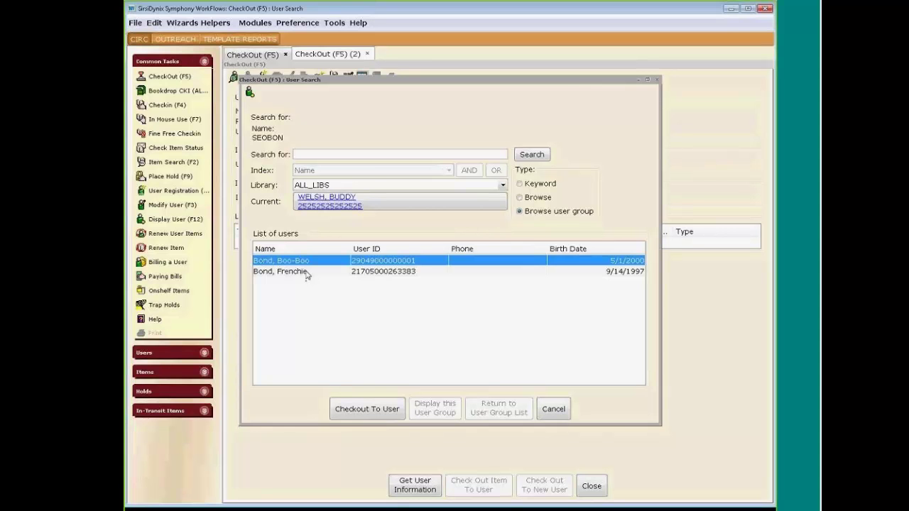
click(307, 274)
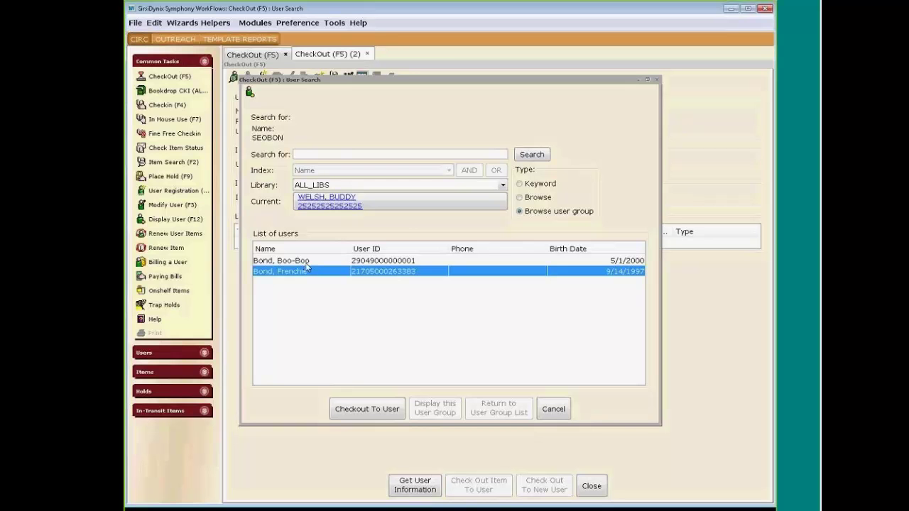
click(367, 410)
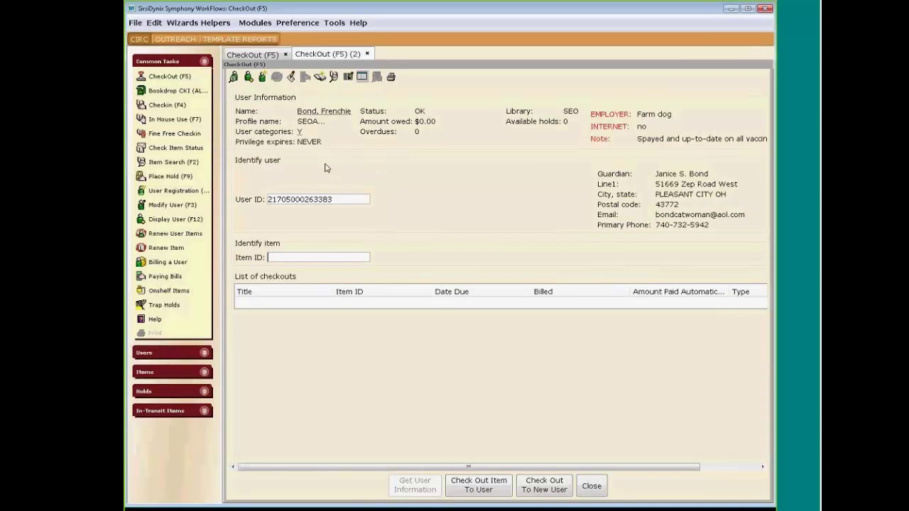
click(183, 222)
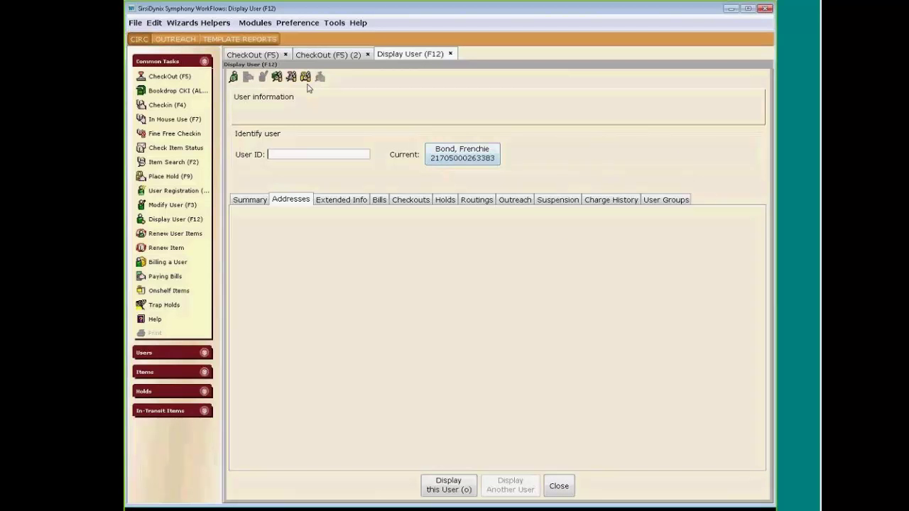
click(429, 149)
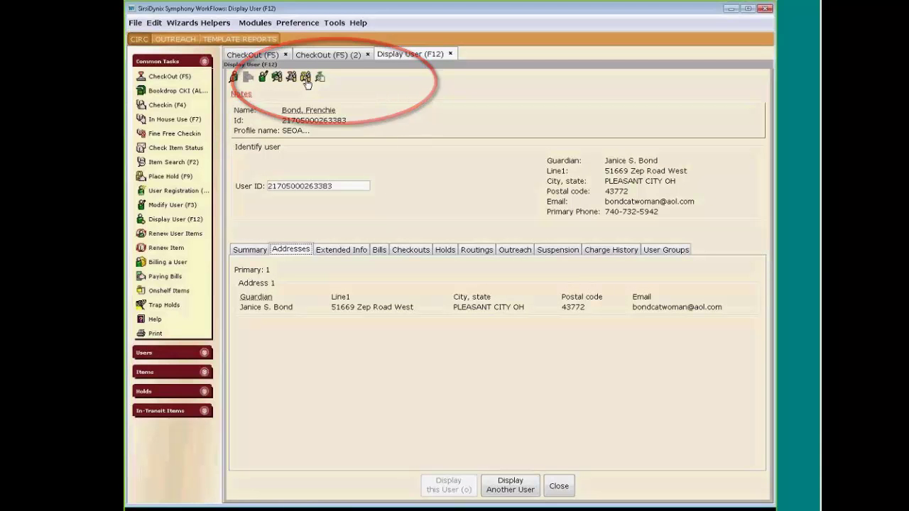
click(306, 78)
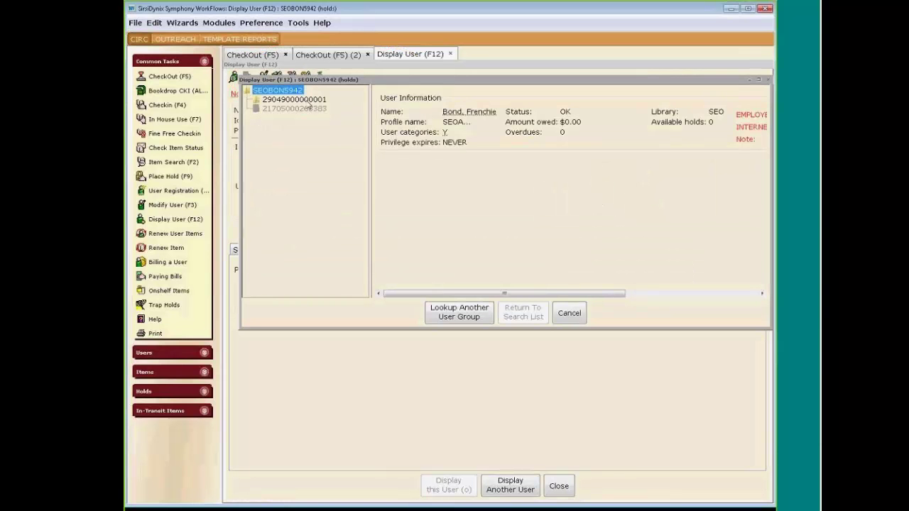
click(309, 102)
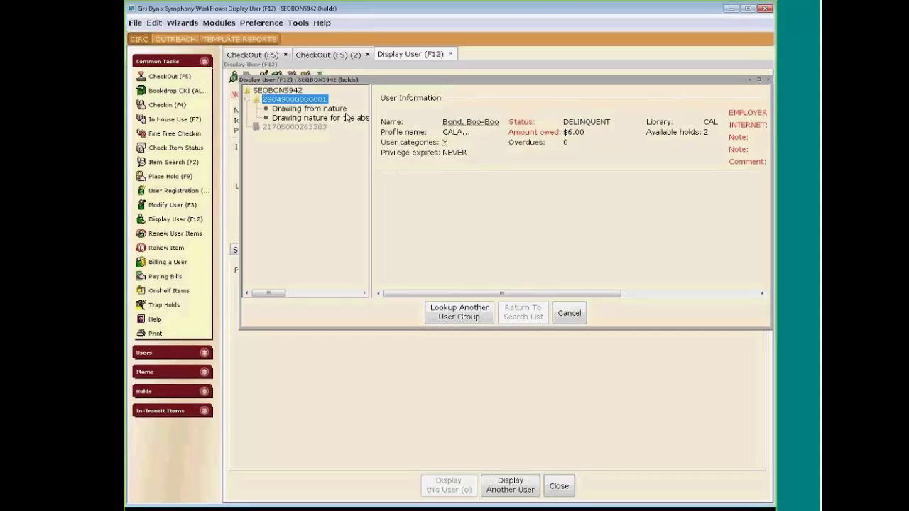
drag(372, 105, 391, 108)
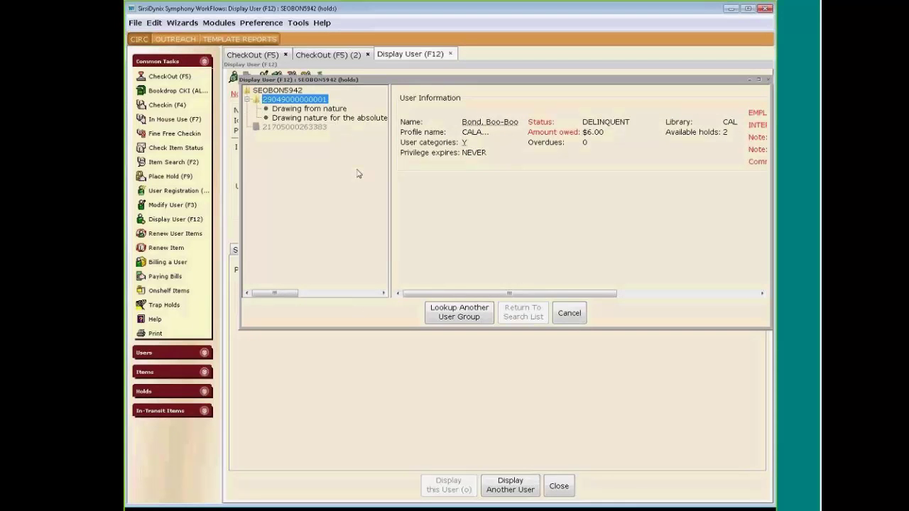
click(568, 315)
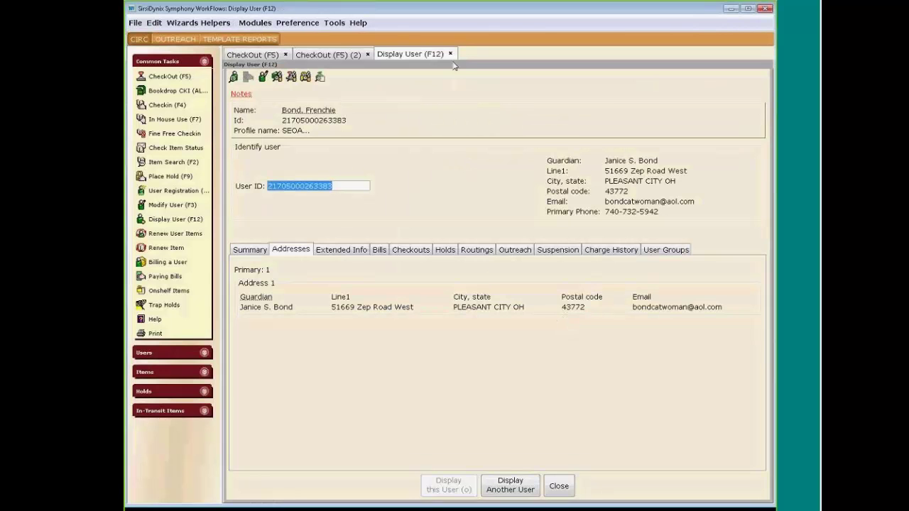
click(558, 490)
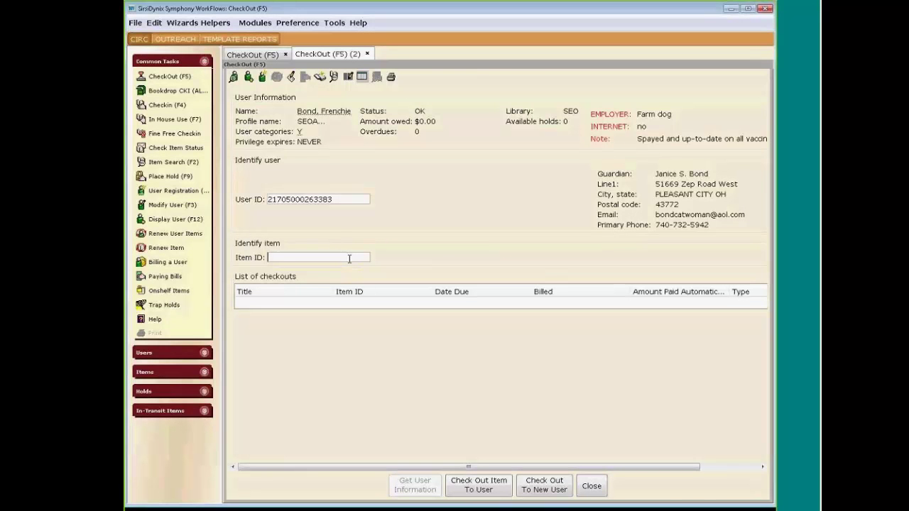
text(31705001182861)
key(Return)
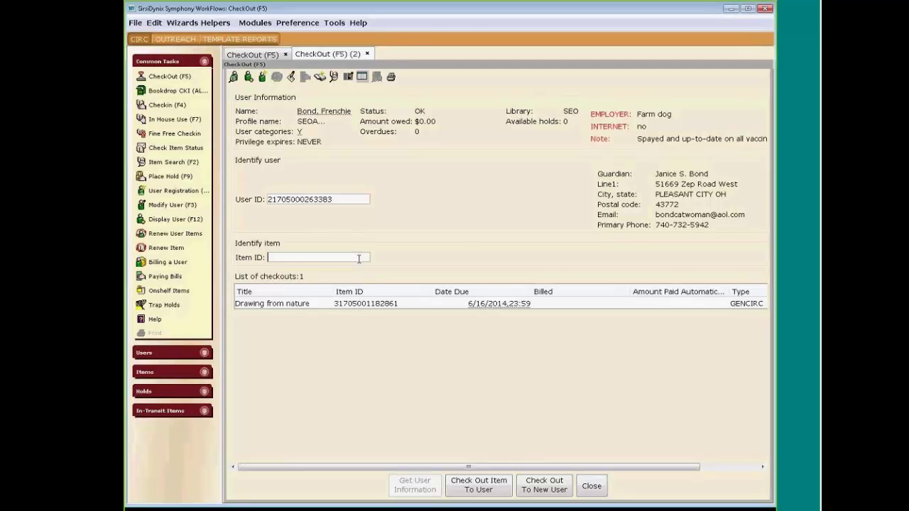
text(31705004154032)
key(Return)
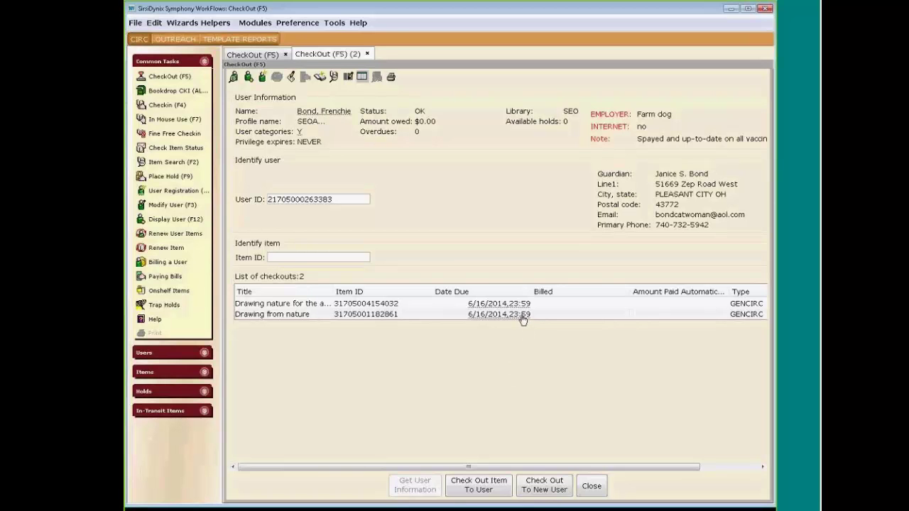
Close both checkout screens, then find a member by name and confirm their holds show NONE
click(591, 487)
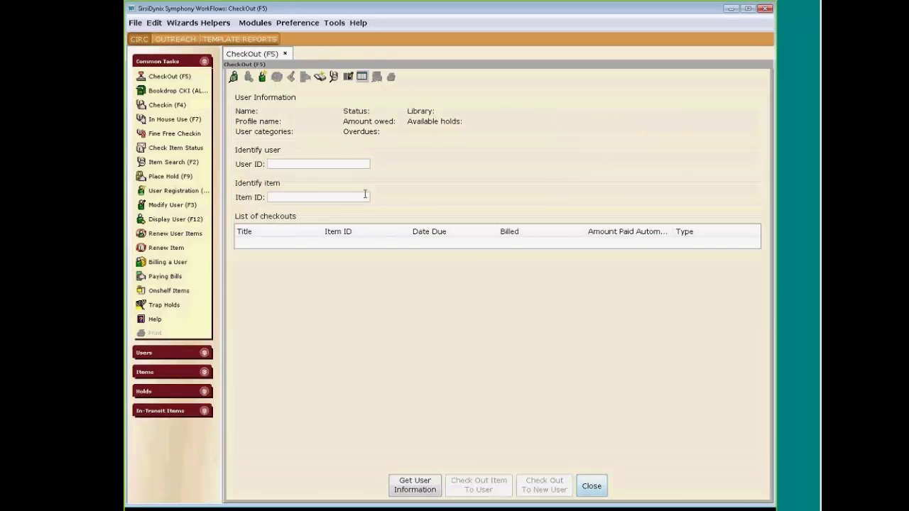
click(591, 486)
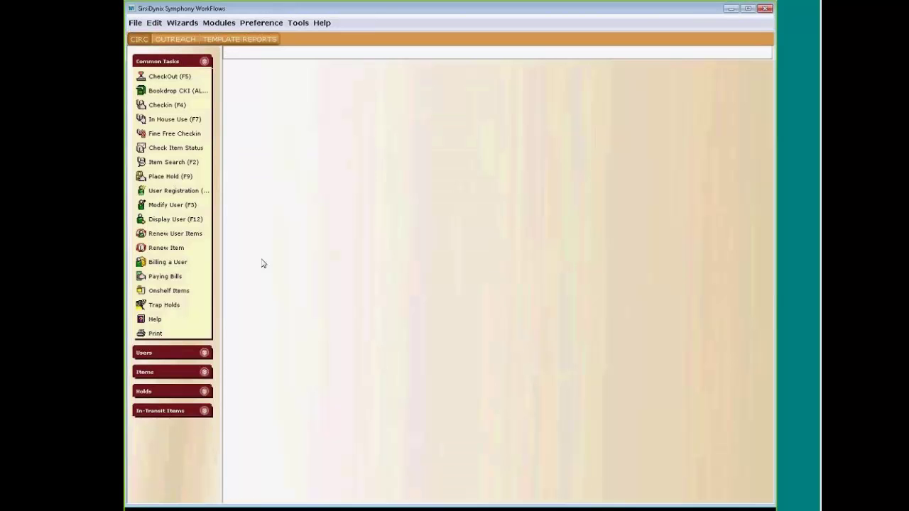
click(181, 220)
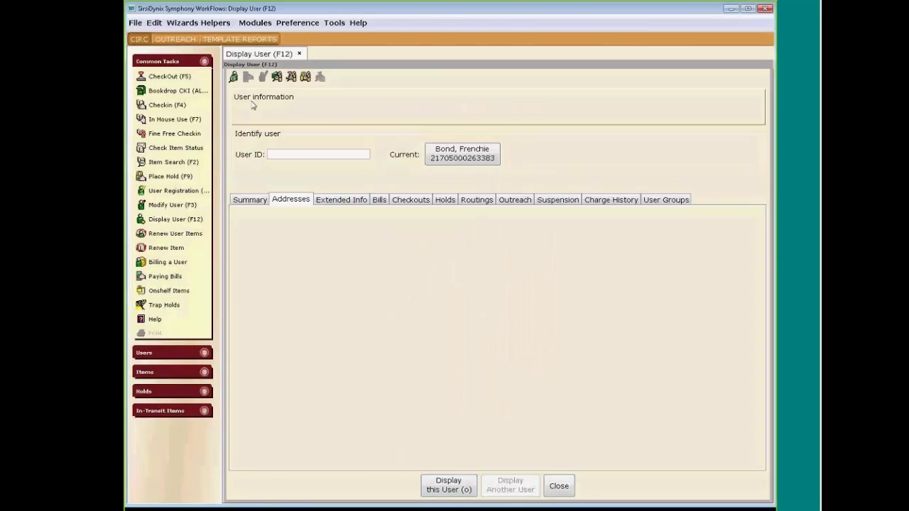
click(234, 78)
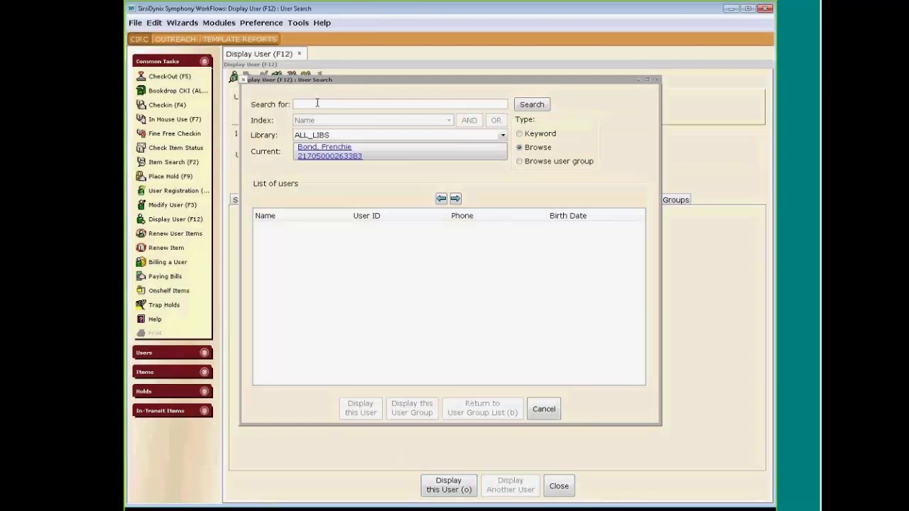
key(Return)
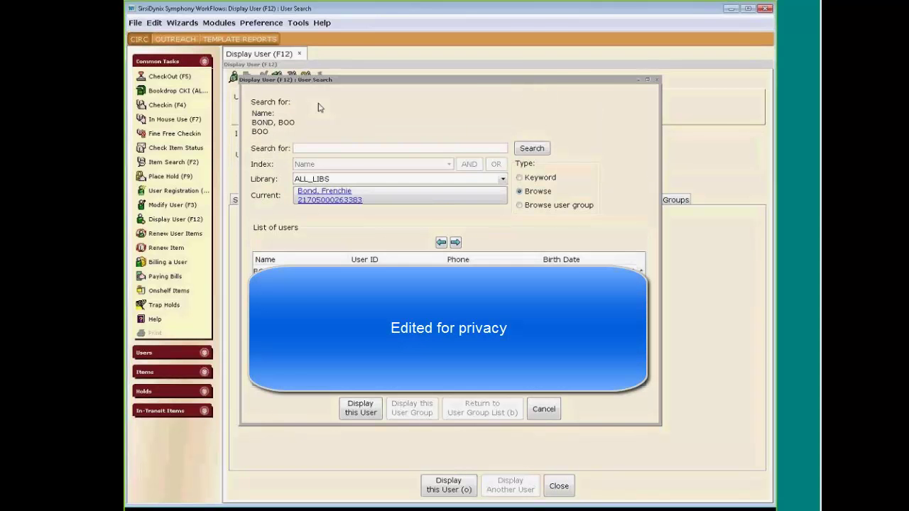
click(360, 408)
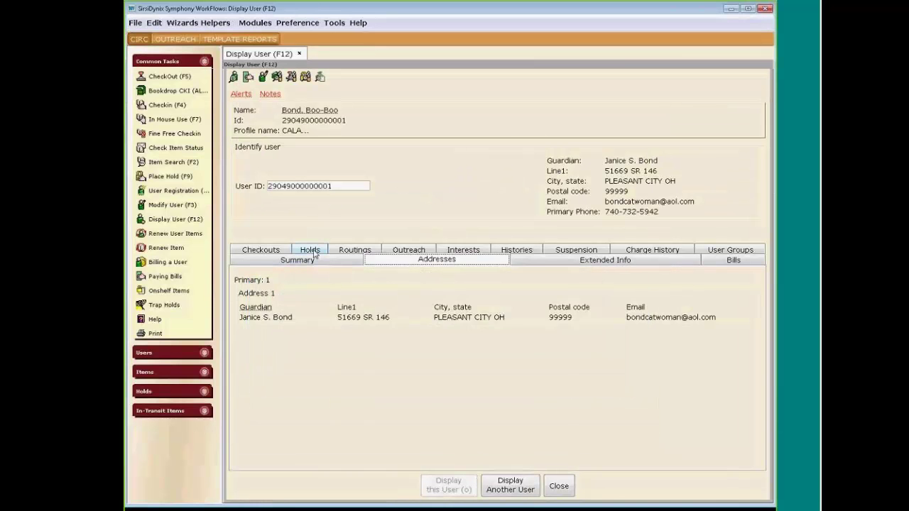
click(310, 250)
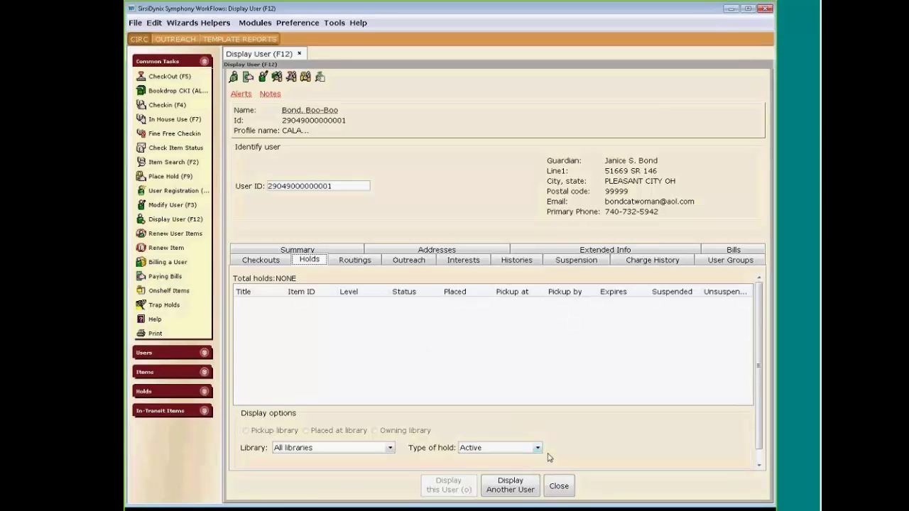
click(563, 487)
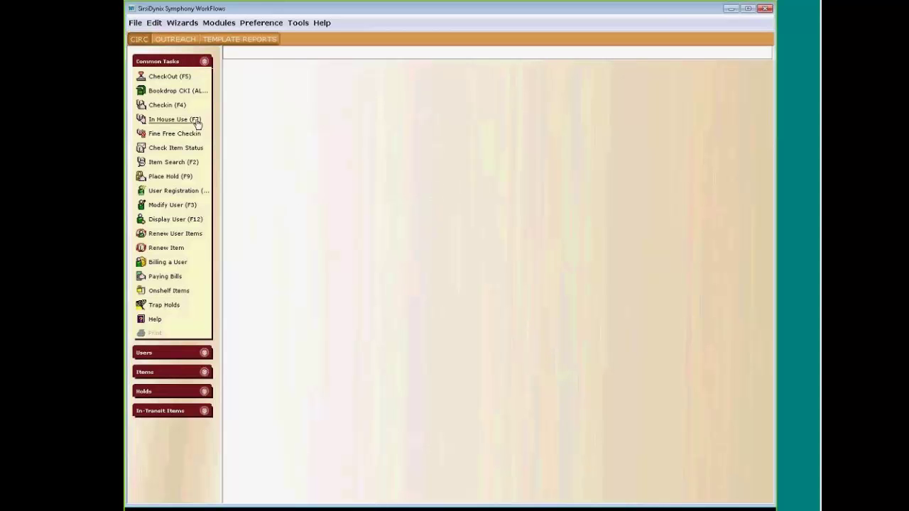
Find the group member by name and open their record in Modify User
click(176, 207)
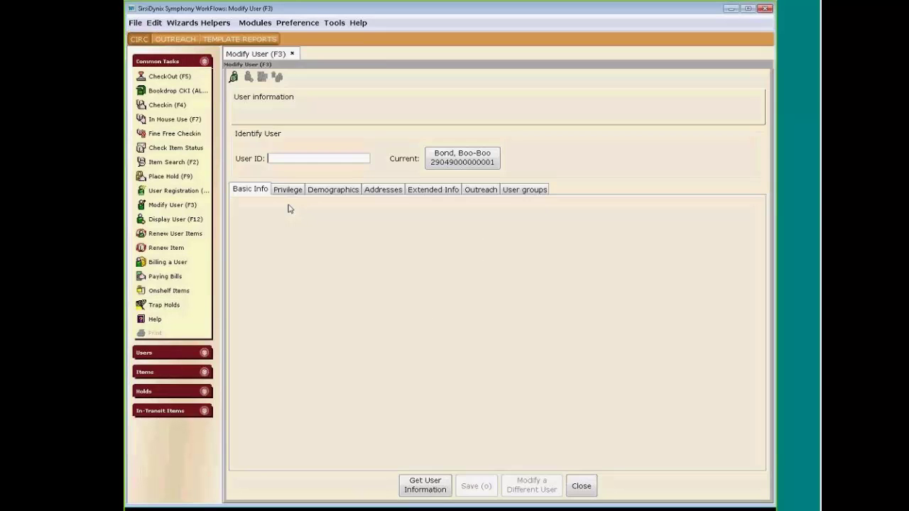
click(233, 78)
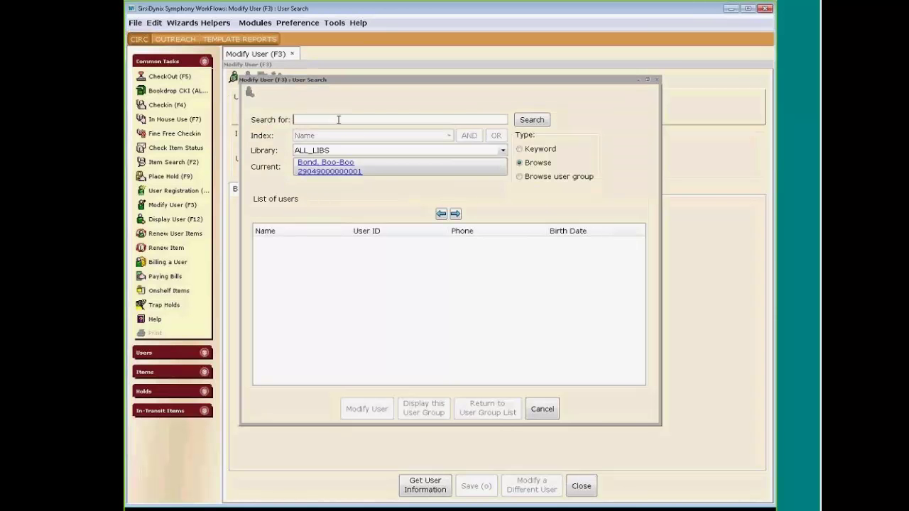
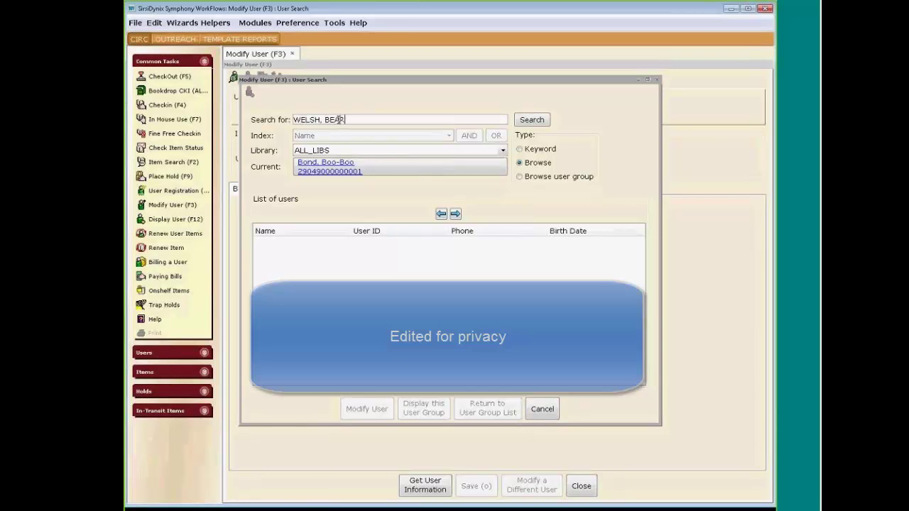
key(Return)
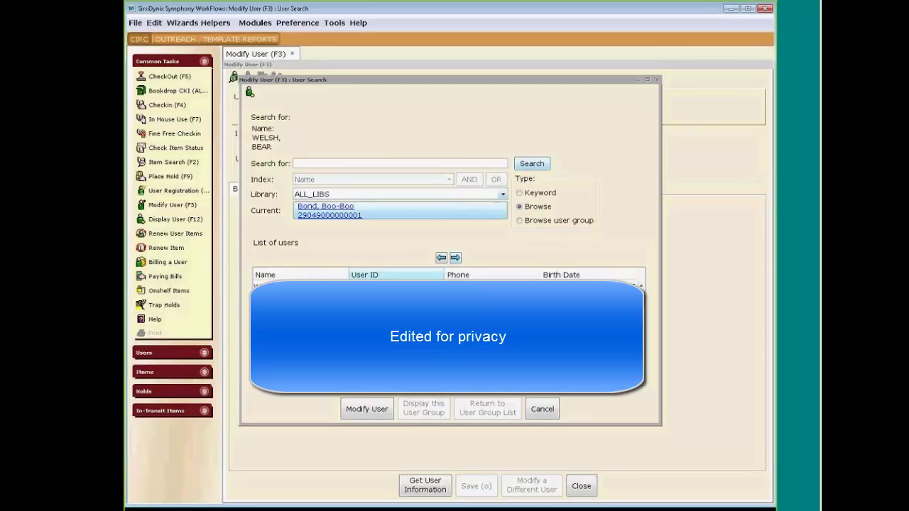
click(378, 416)
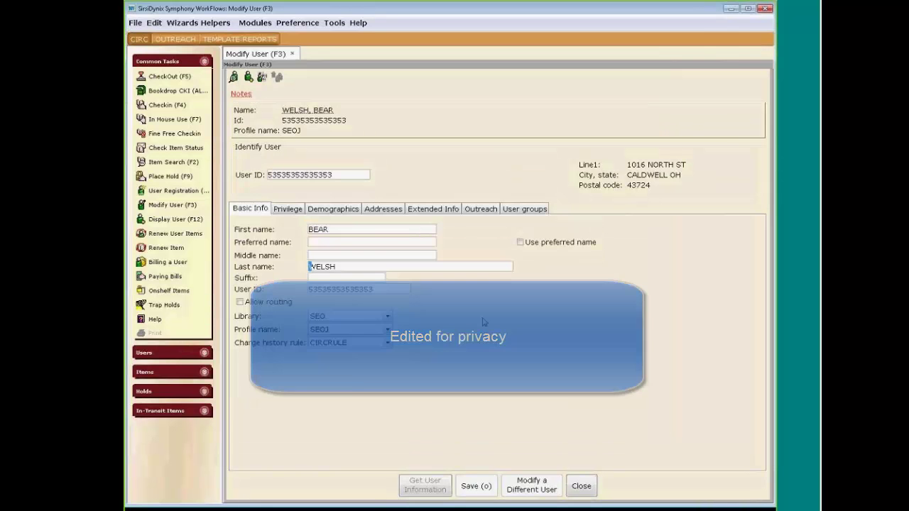
Remove the member from group SEOWEL7100 and save the updated user record
click(523, 209)
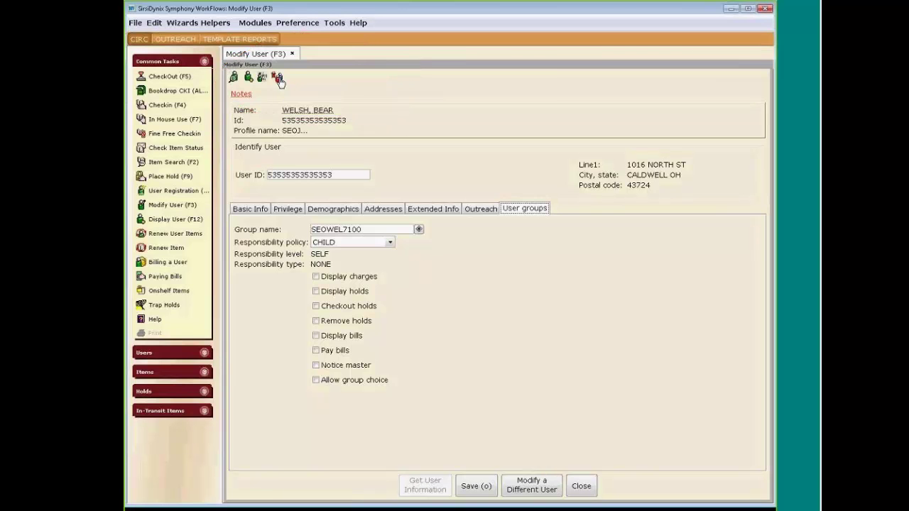
click(278, 78)
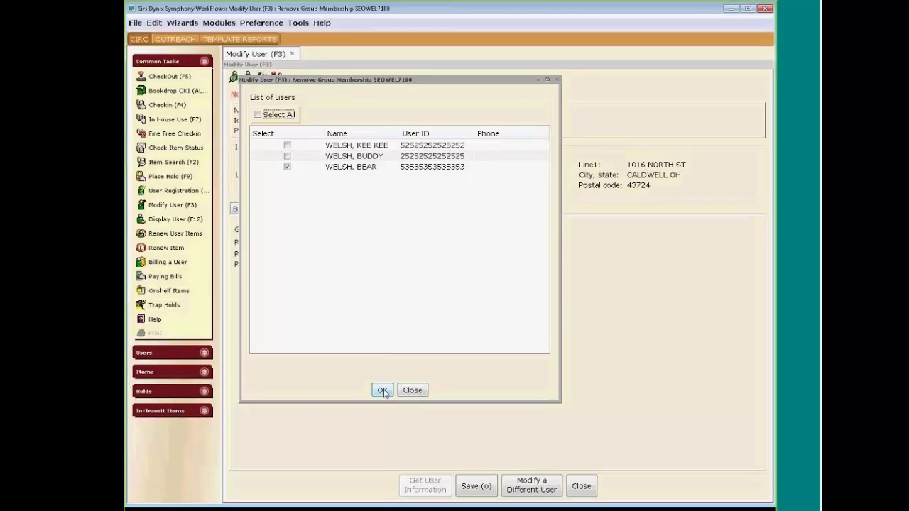
click(383, 391)
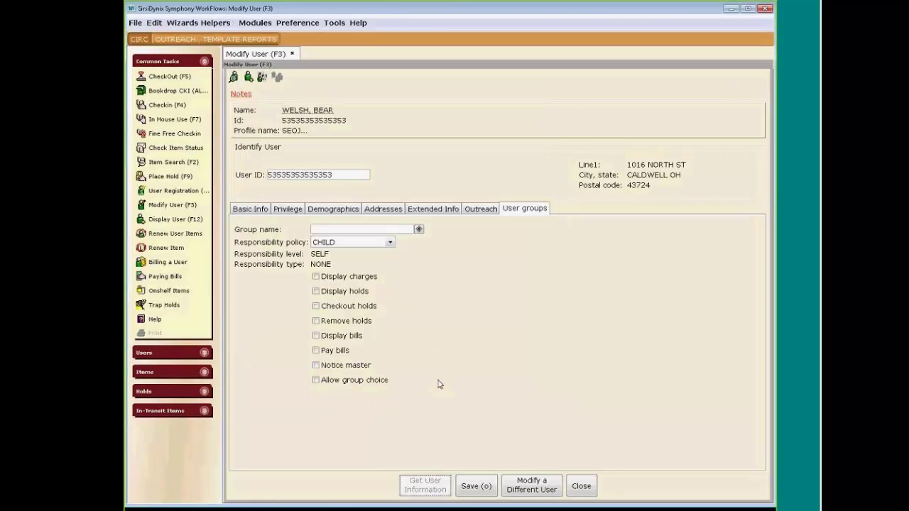
click(476, 486)
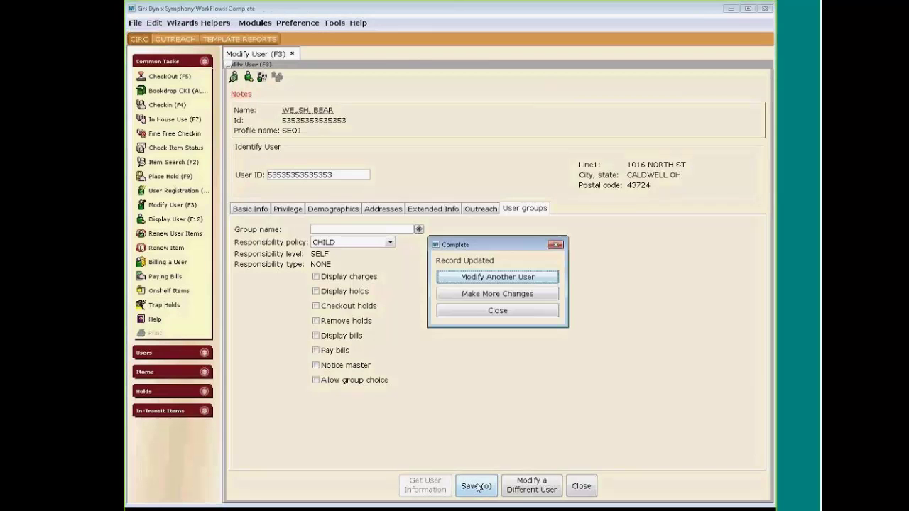
click(504, 313)
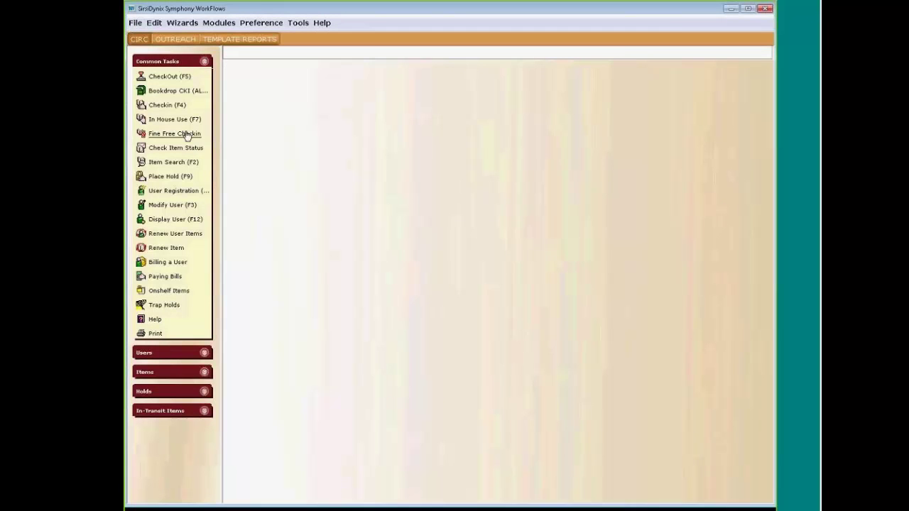
click(174, 78)
click(234, 78)
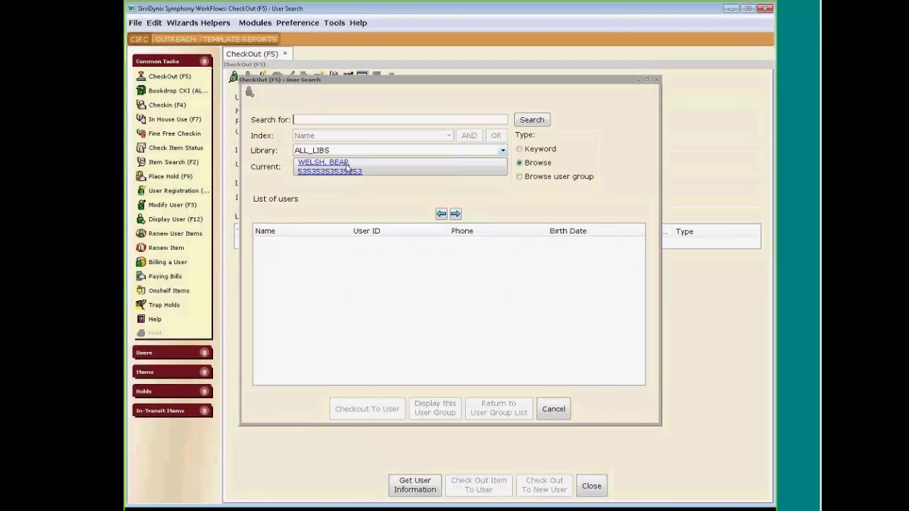
click(519, 176)
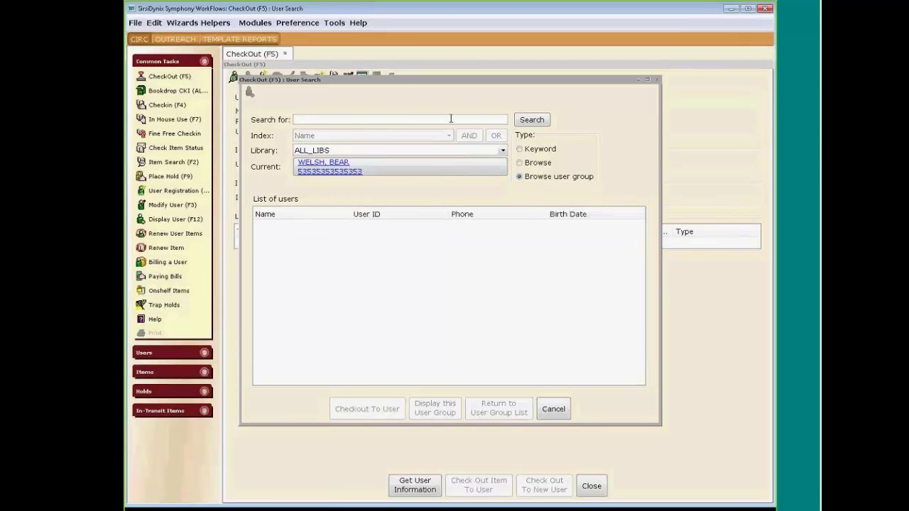
text(SEOWEL7100)
key(Return)
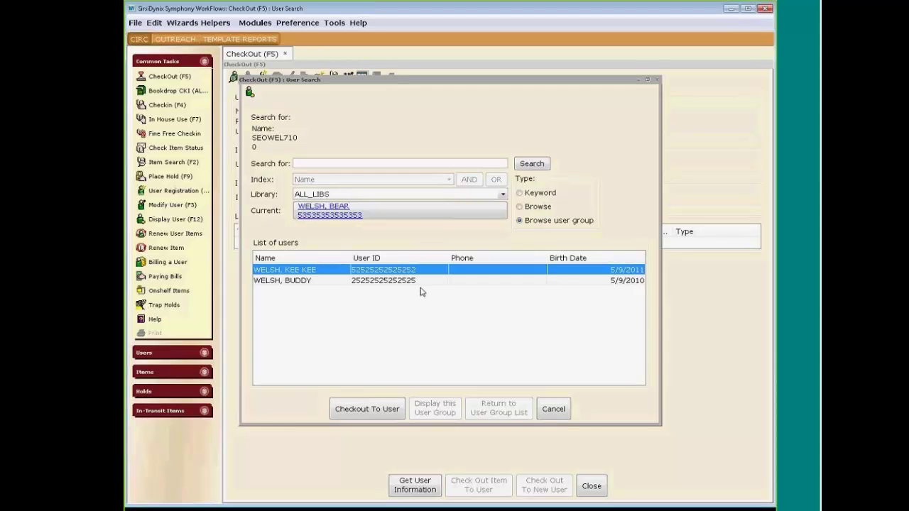
click(554, 409)
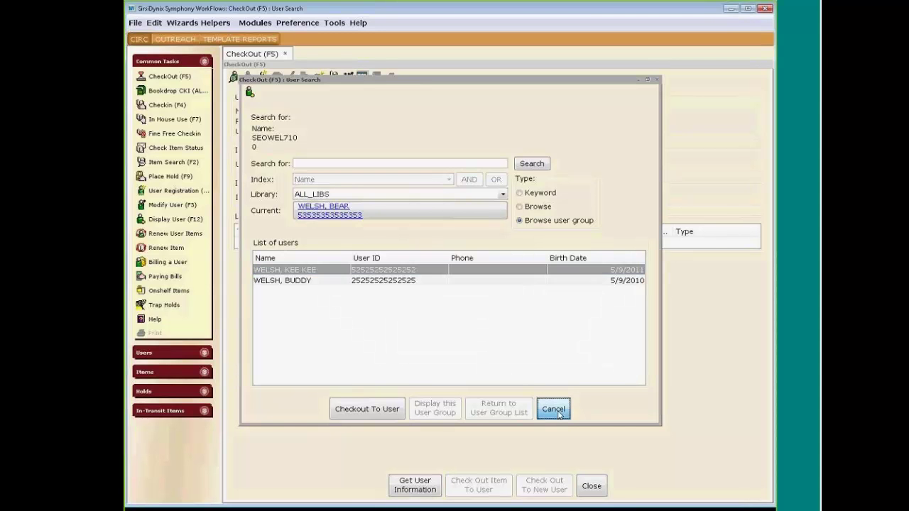
click(592, 488)
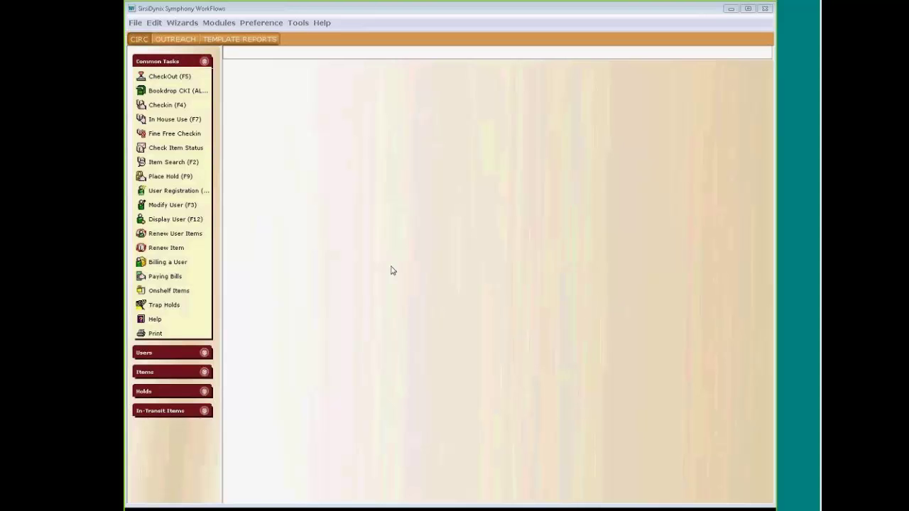
Find the next group member by name and open their record in Modify User
click(178, 207)
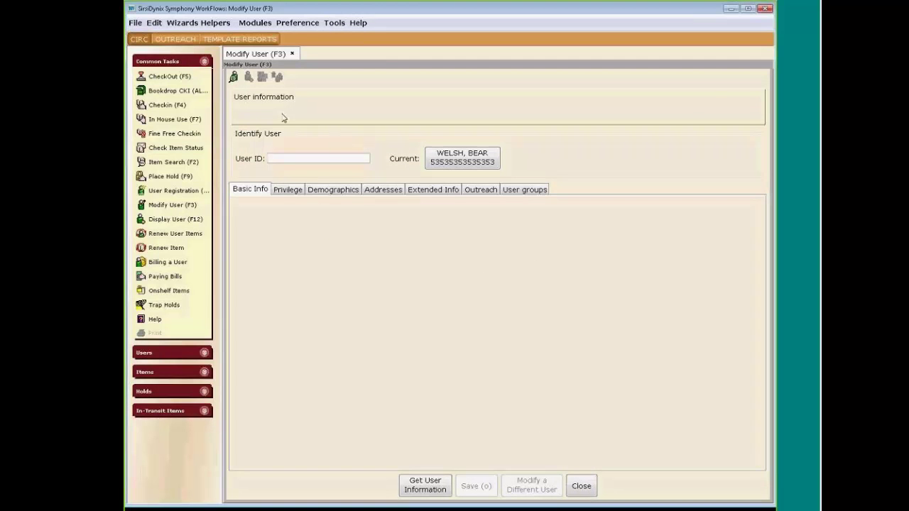
click(234, 79)
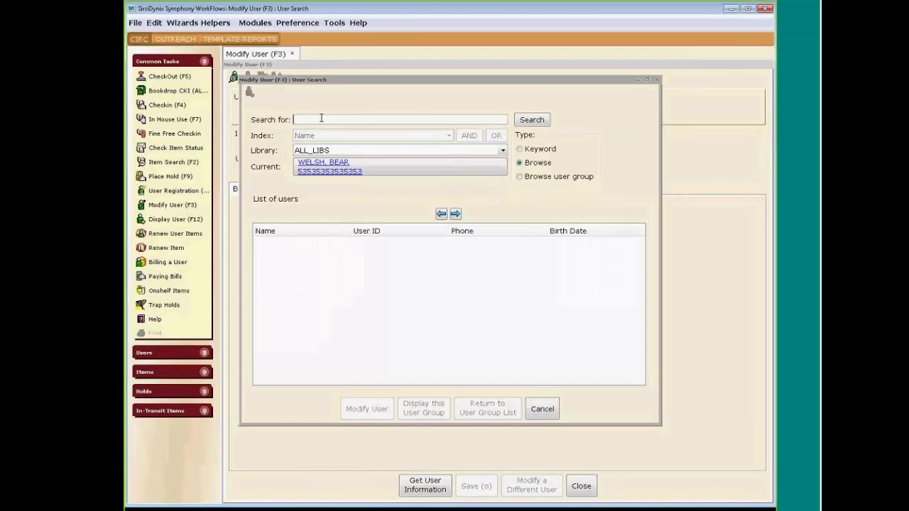
click(526, 121)
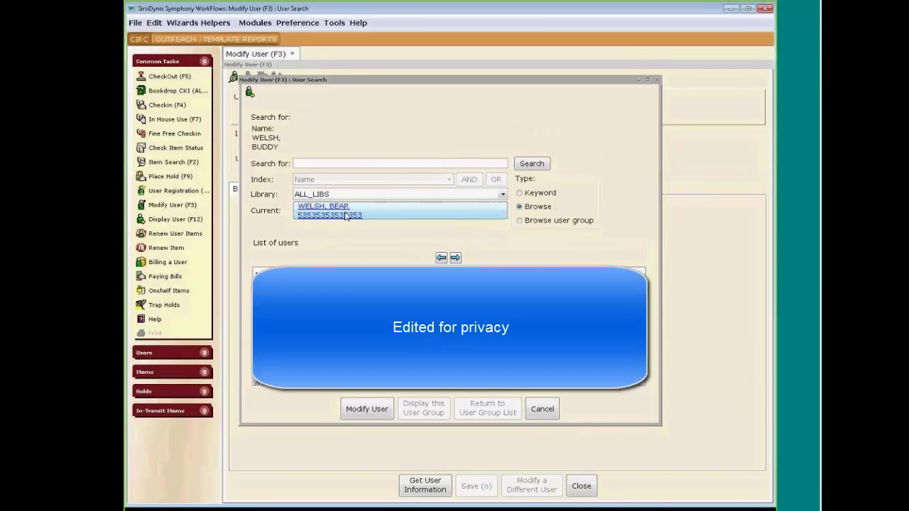
click(374, 408)
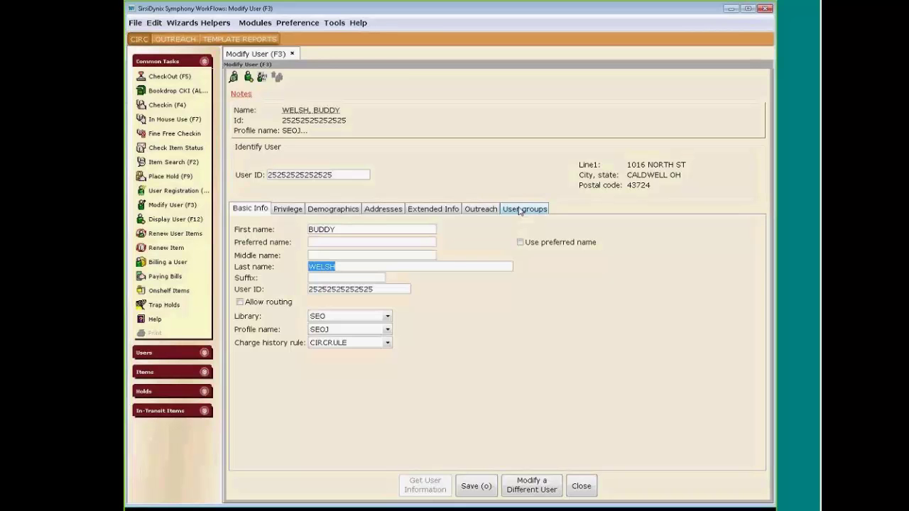
Remove this member from group SEOWEL7100, save the record, and close editing
click(520, 209)
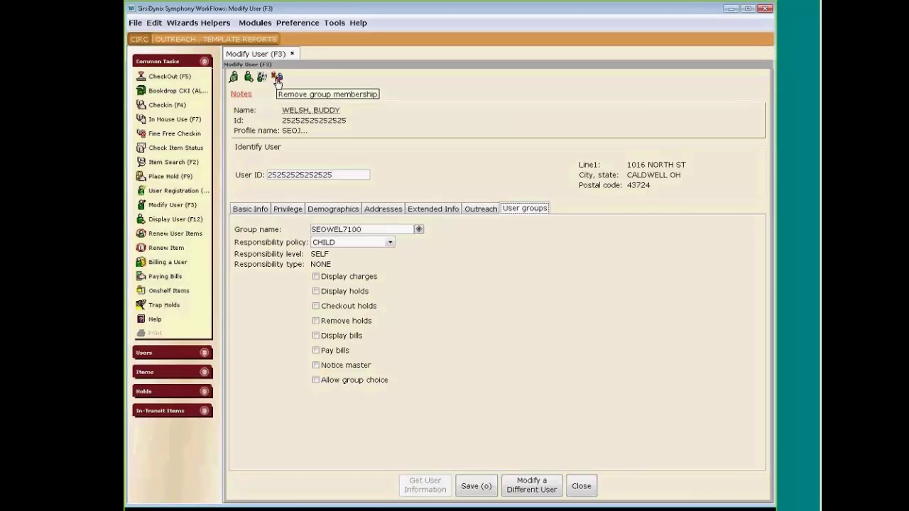
click(276, 79)
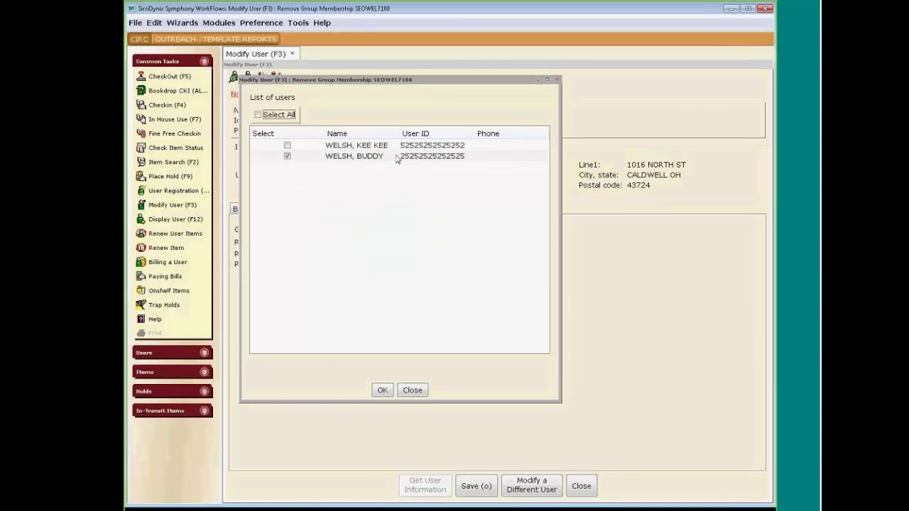
click(382, 390)
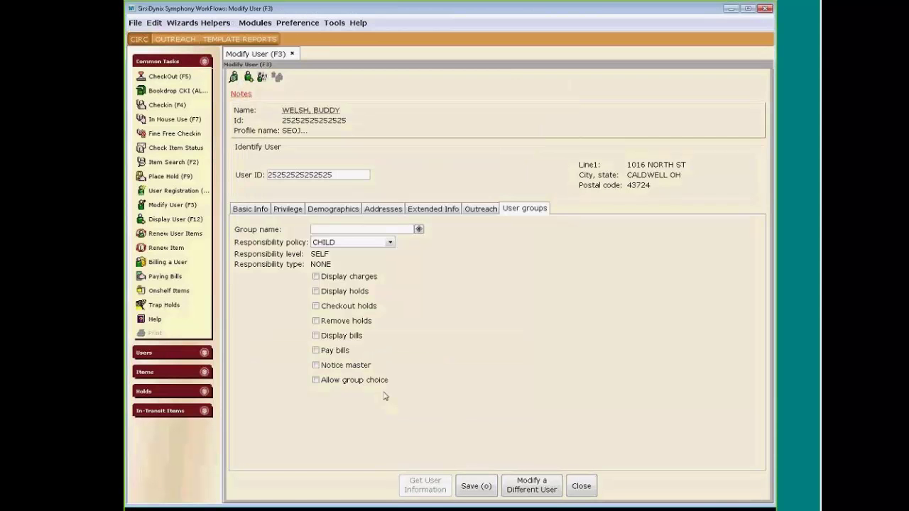
click(474, 487)
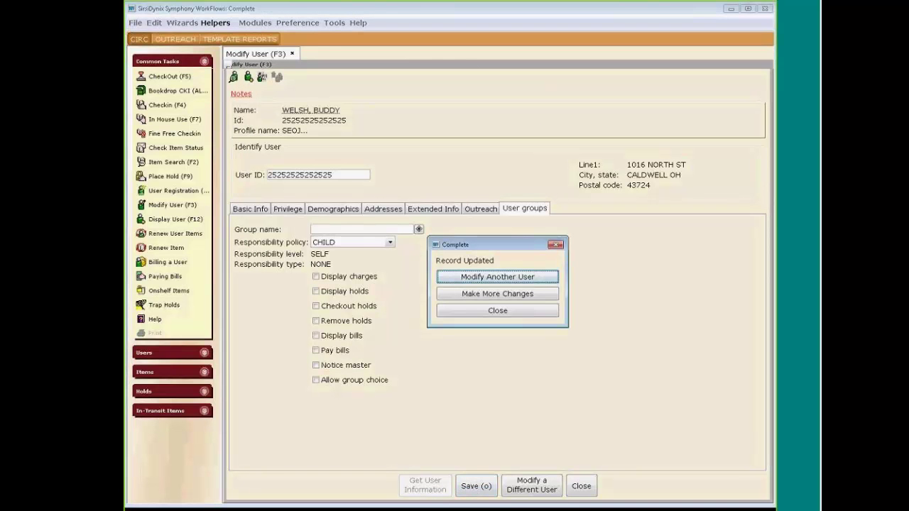
click(512, 312)
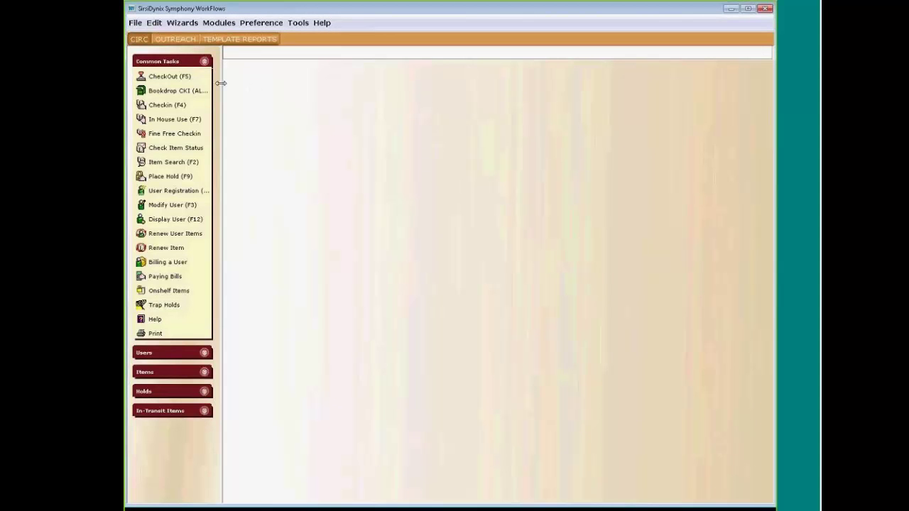
Find the patron by name and load them into a checkout screen
click(176, 78)
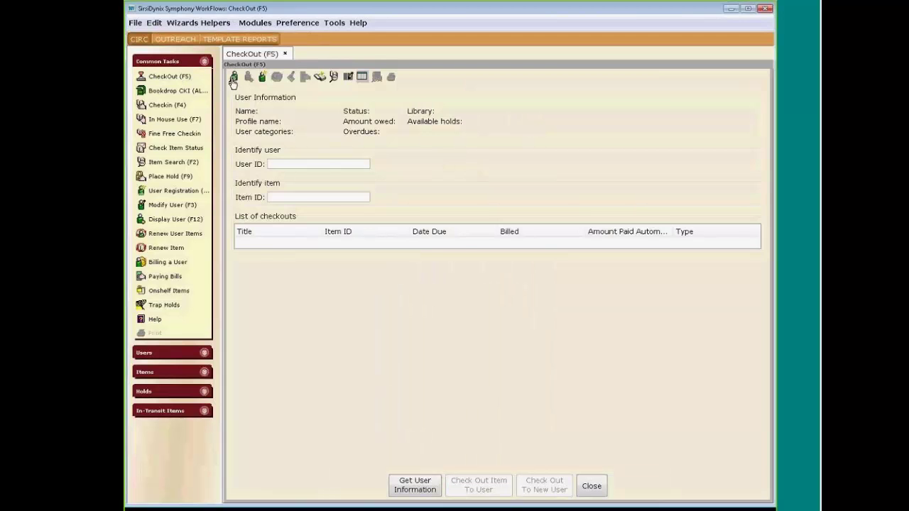
click(233, 78)
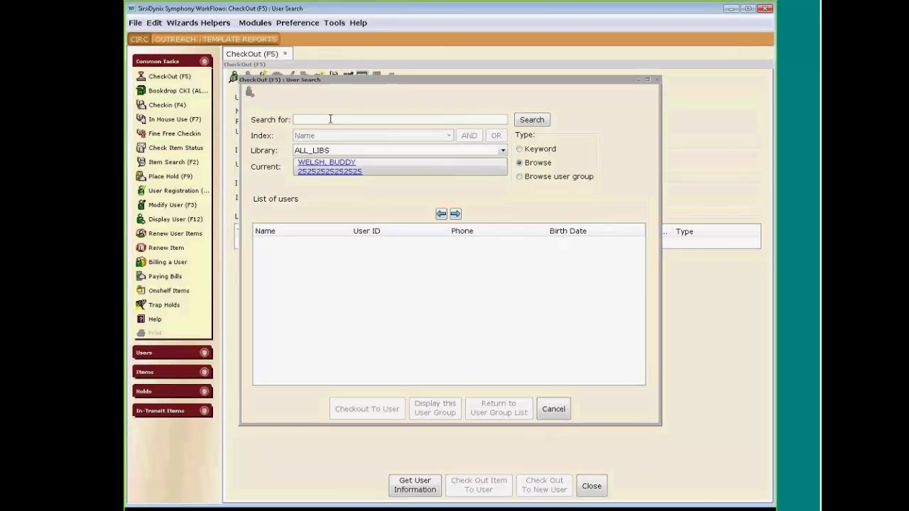
key(Return)
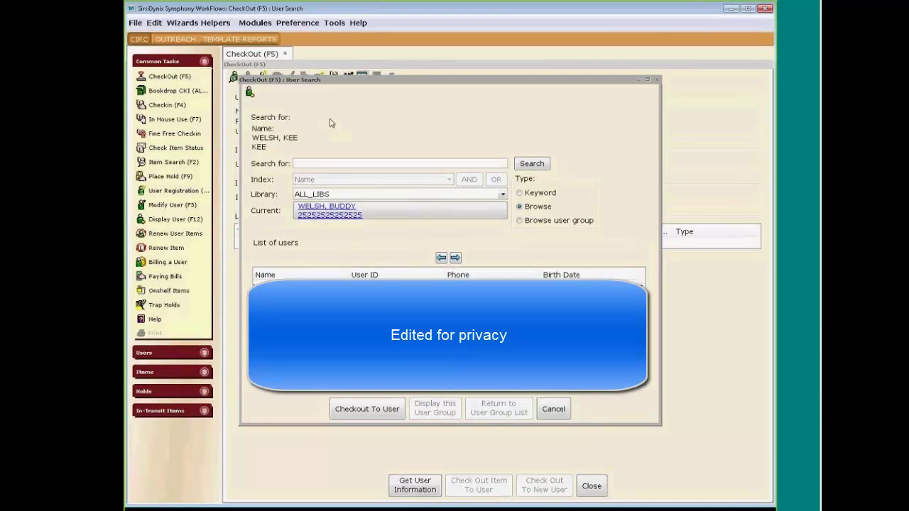
click(350, 410)
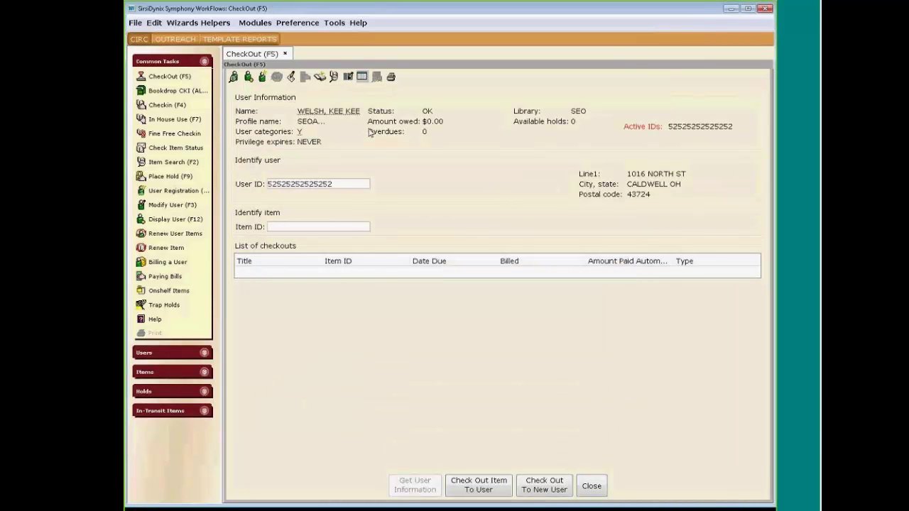
Check the patron's user group membership shows one member, then close the user and checkout screens
click(173, 205)
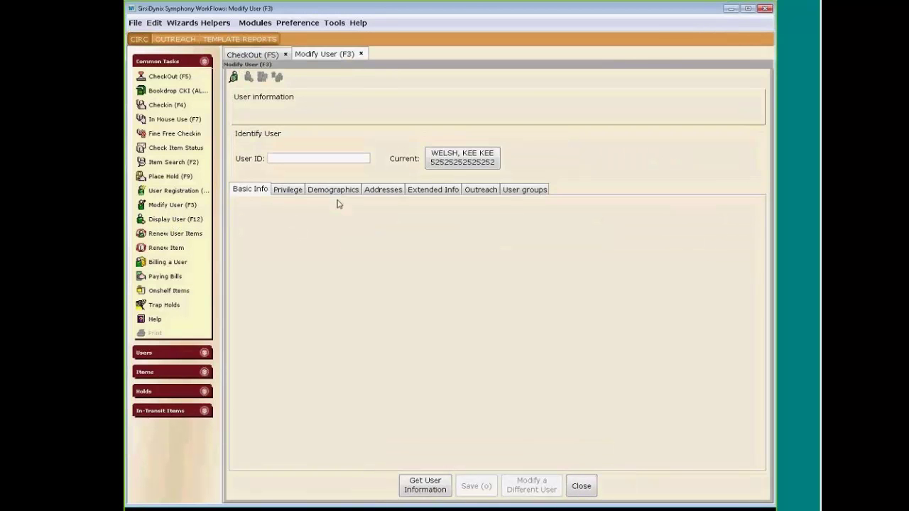
click(452, 157)
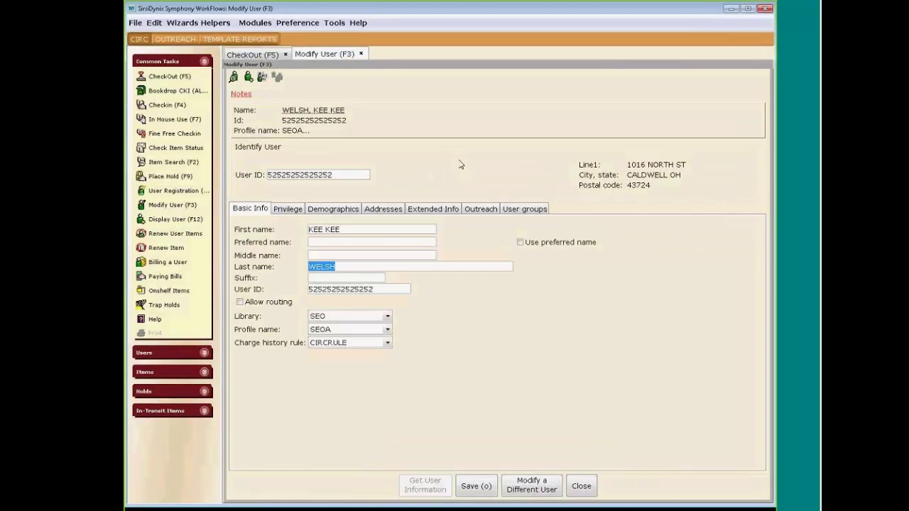
click(524, 208)
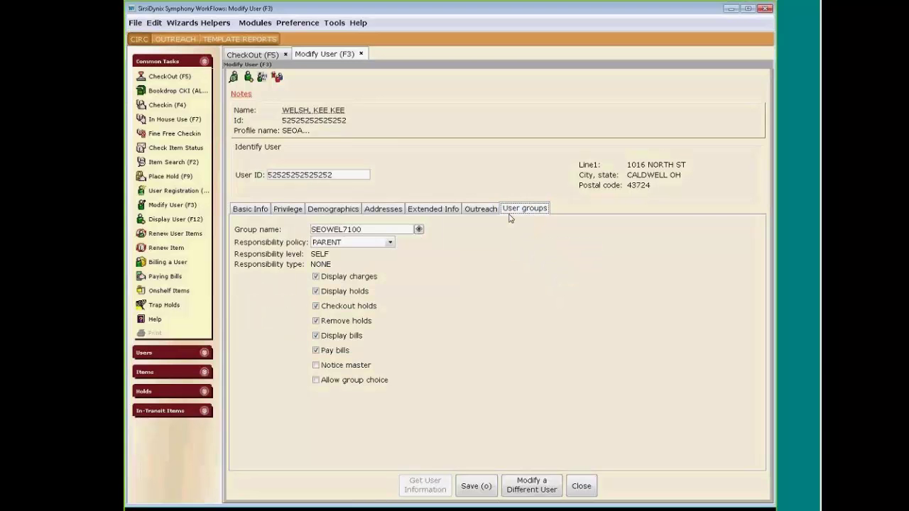
click(418, 231)
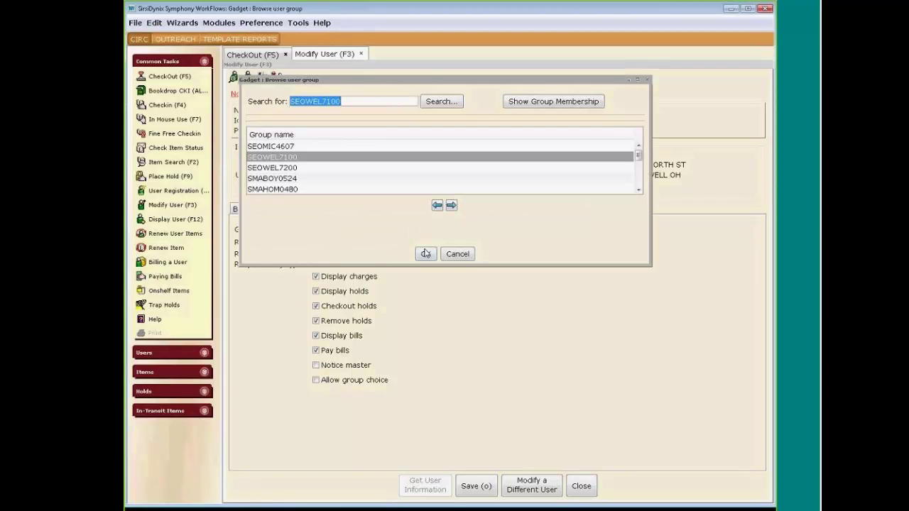
click(545, 104)
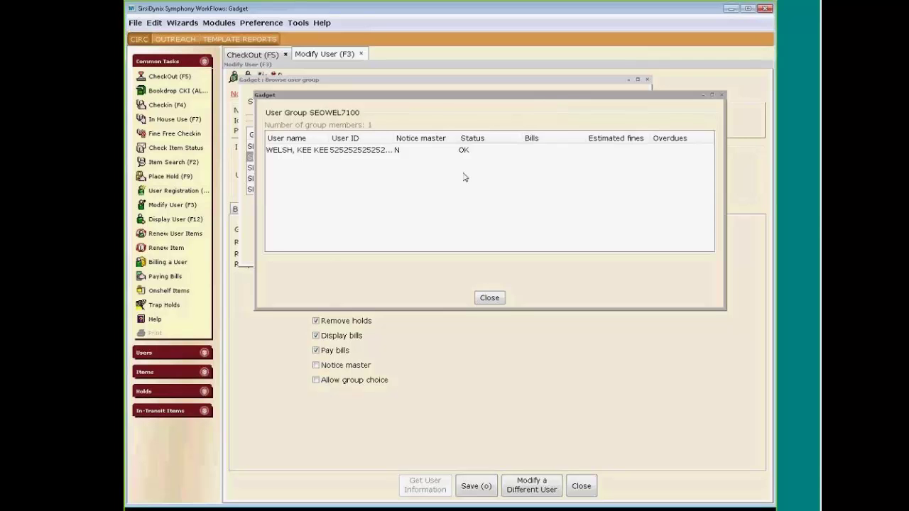
click(489, 297)
click(457, 254)
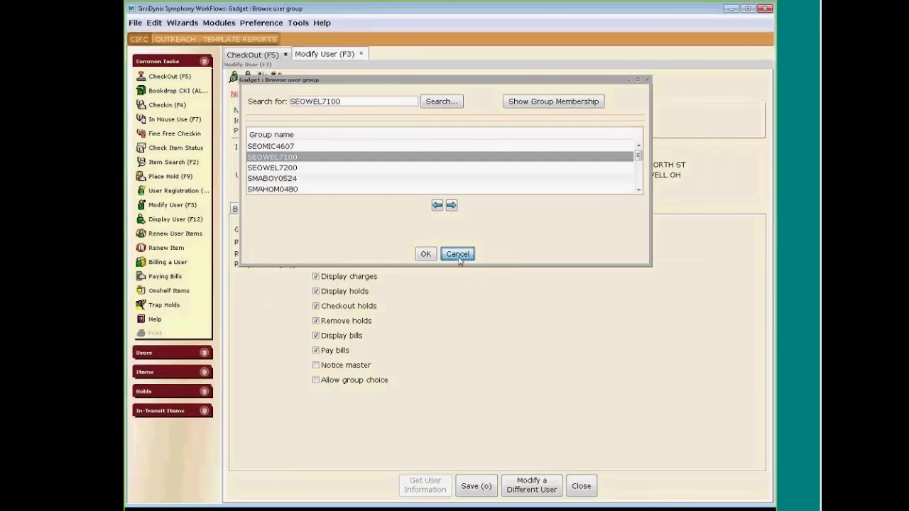
click(581, 487)
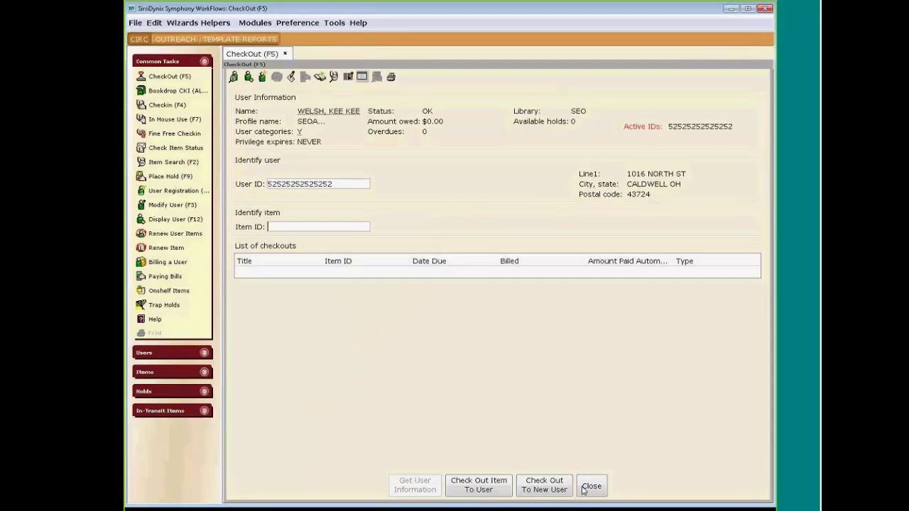
click(582, 487)
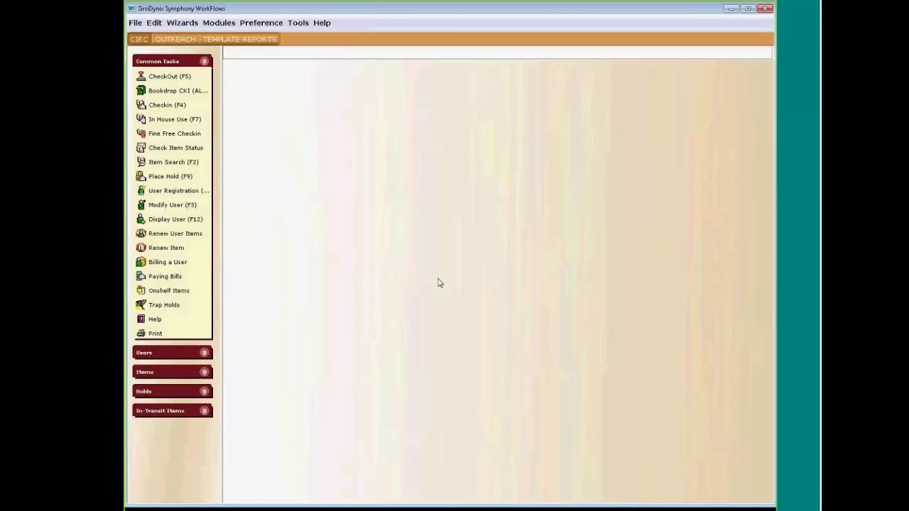
Minimize Symphony WorkFlows to reveal the SEO Library Center online catalog
click(734, 10)
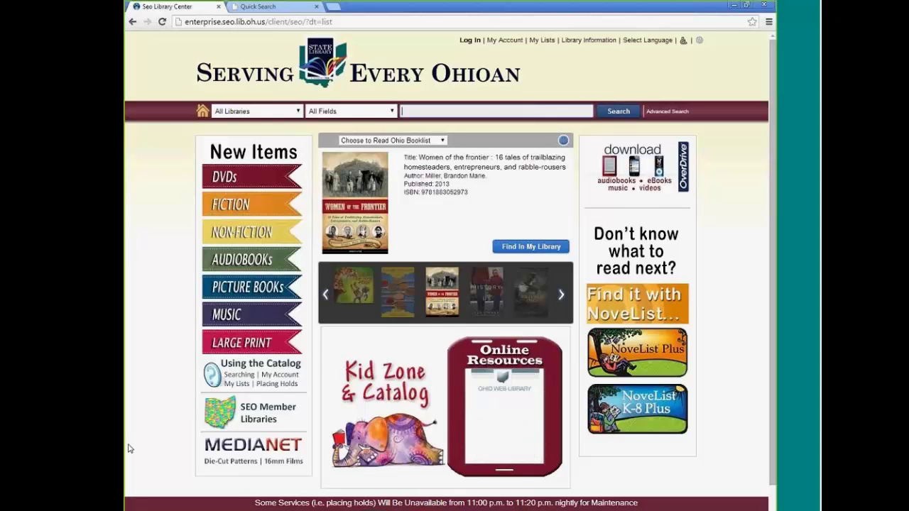
Log in to the SEO Library Center catalog with the group member's borrower barcode and PIN
click(470, 41)
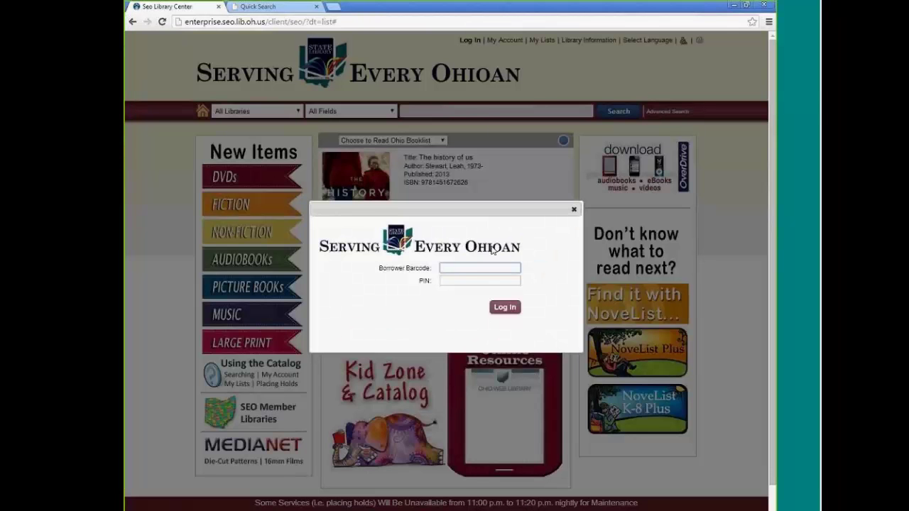
click(487, 267)
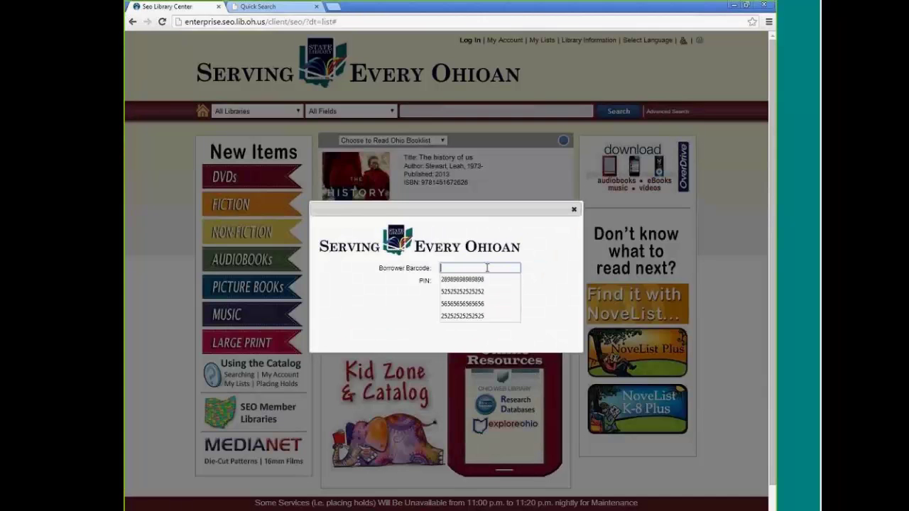
text(21705000005404)
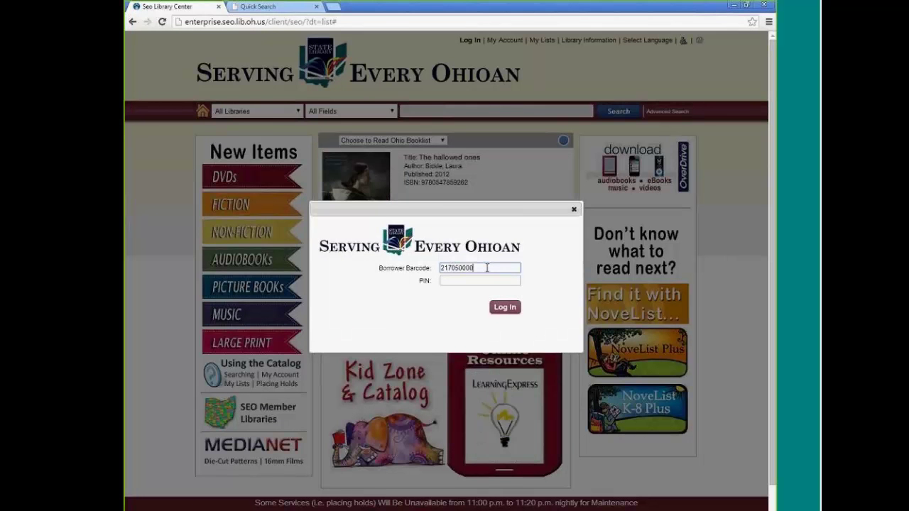
click(472, 279)
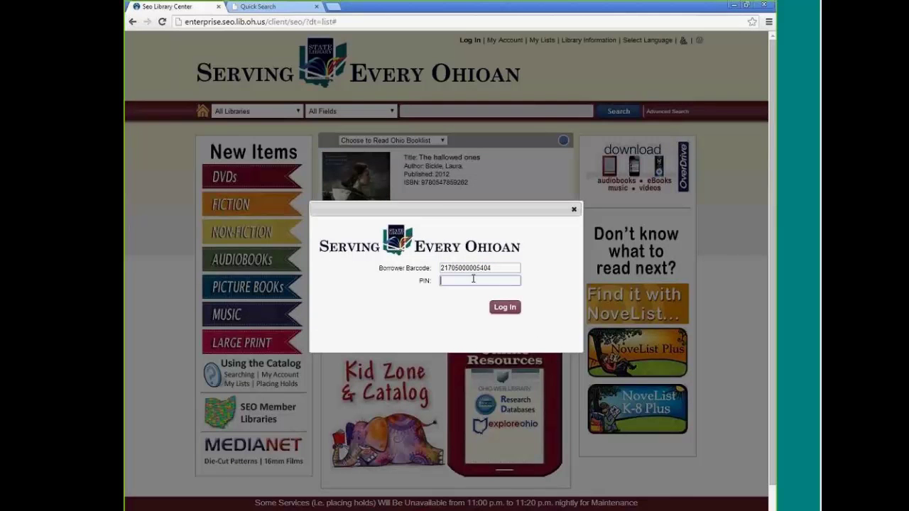
text(••••)
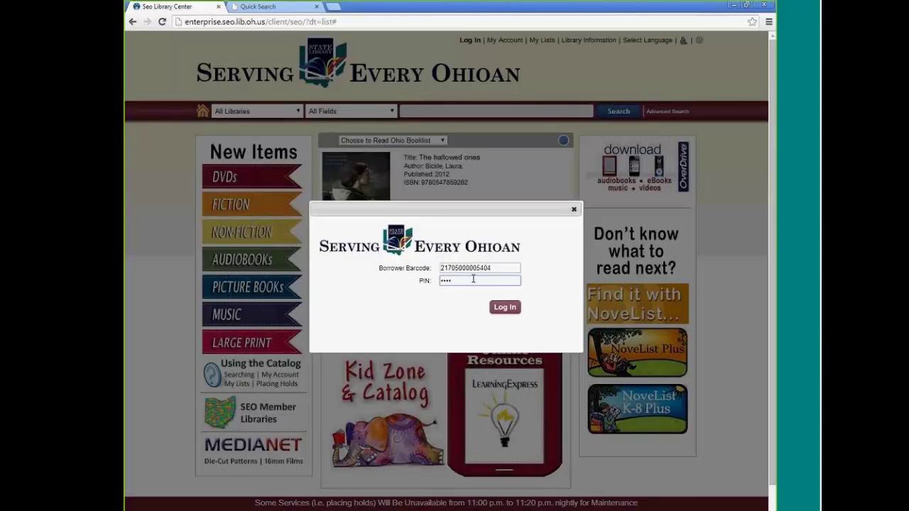
click(505, 306)
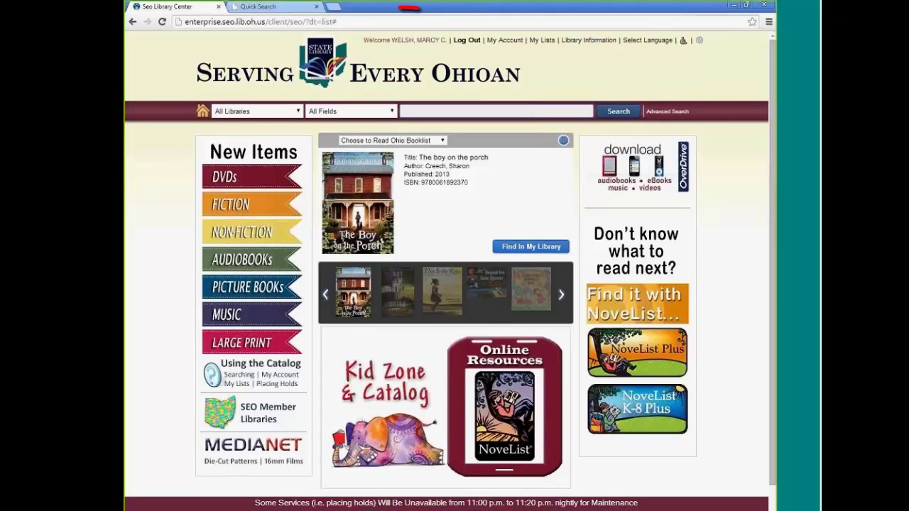
Open My Account and list the patron's 10 checkouts, 2 of them overdue
click(505, 40)
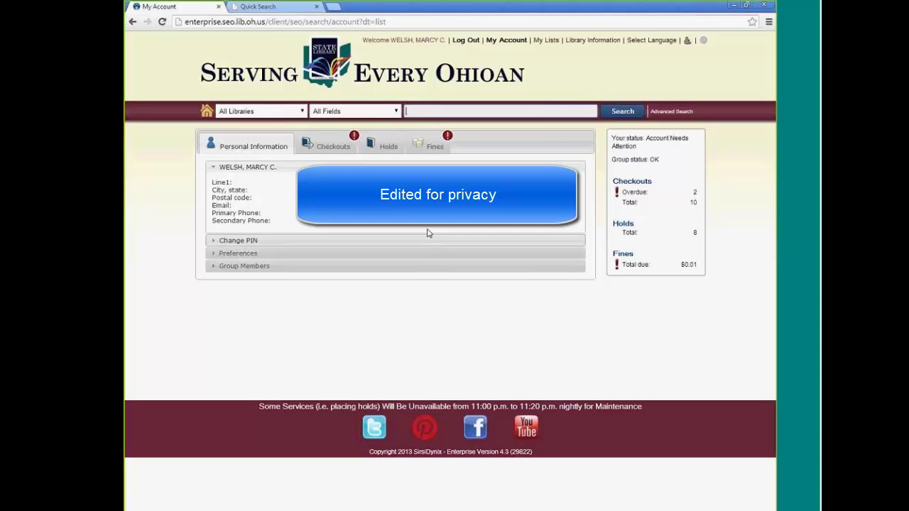
click(331, 148)
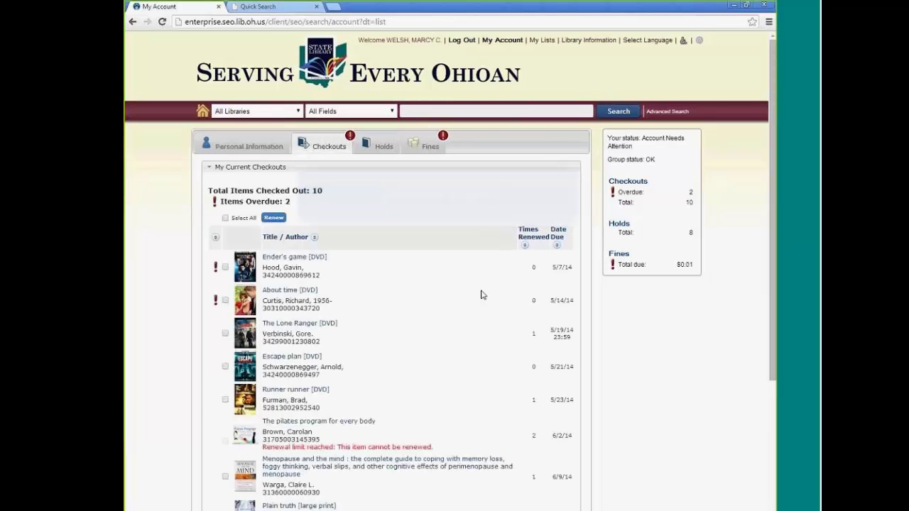
Expand Group's Current Checkouts to reveal overdue 'Sketching outdoors in winter', due 4/1/14
scroll(481, 295, down, 2)
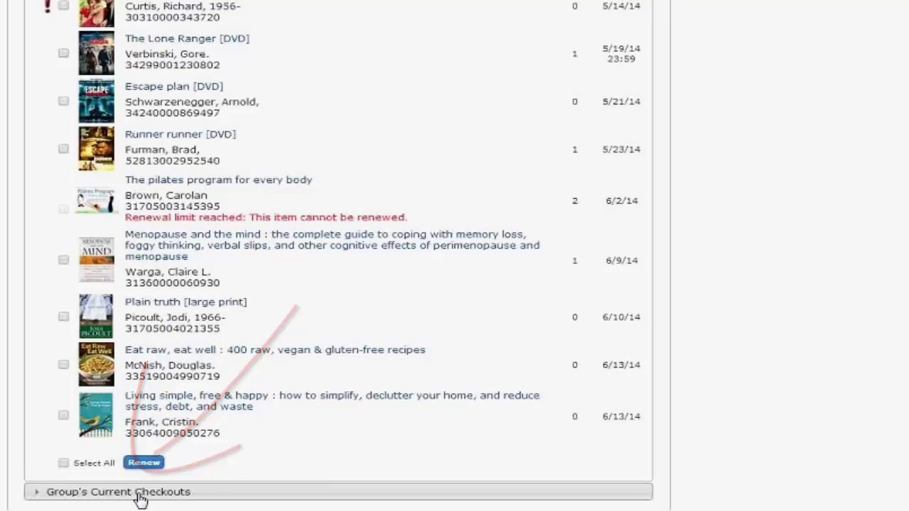
click(140, 497)
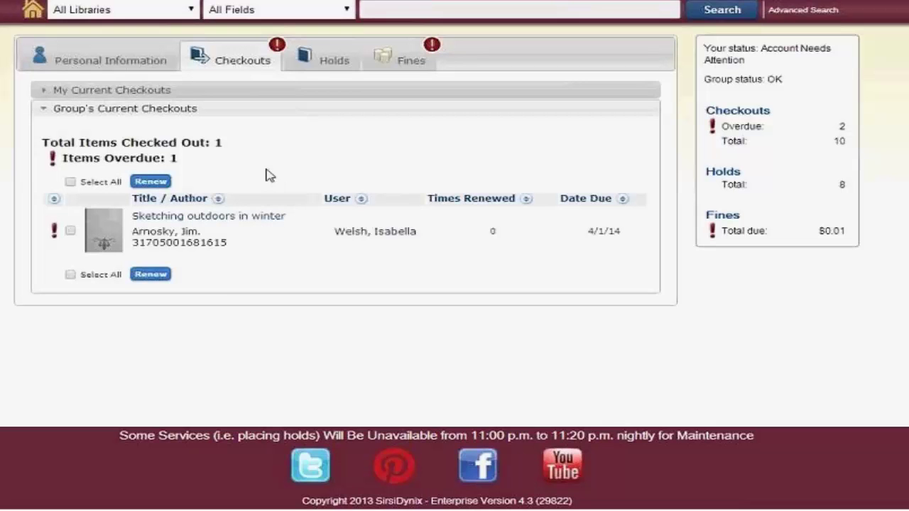
Check the patron's 8 holds and the group's 2 holds, then view the $0.01 lost-materials fine
click(326, 63)
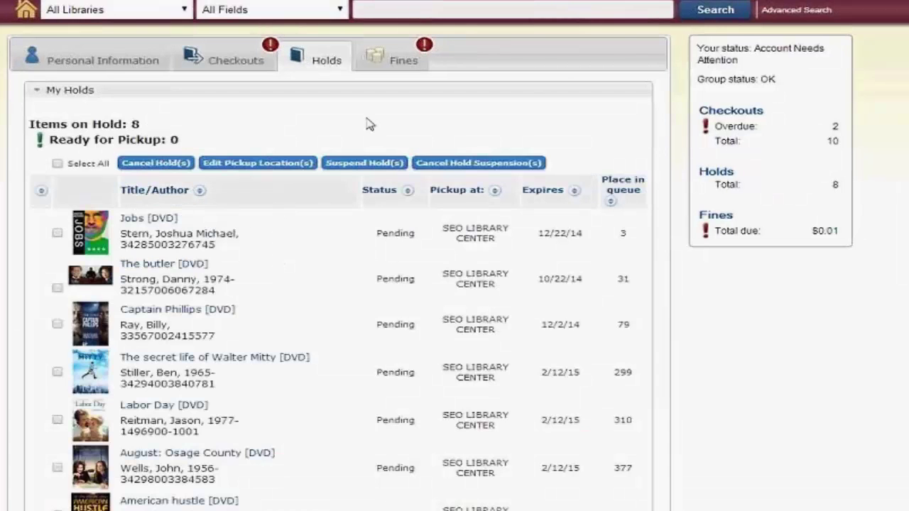
scroll(710, 357, down, 3)
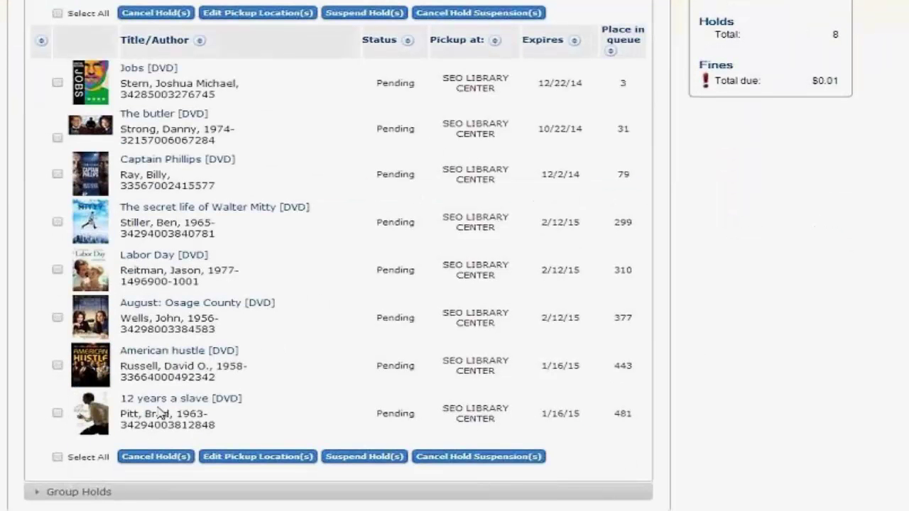
click(80, 492)
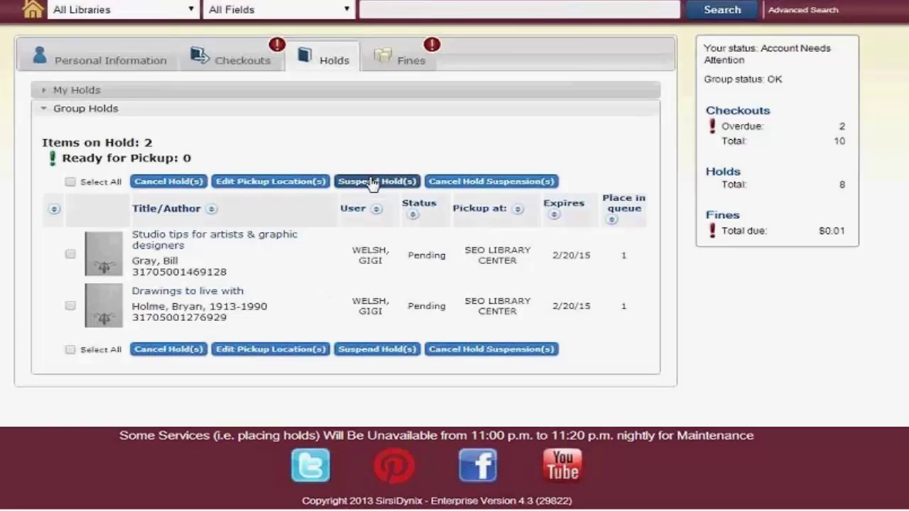
click(403, 63)
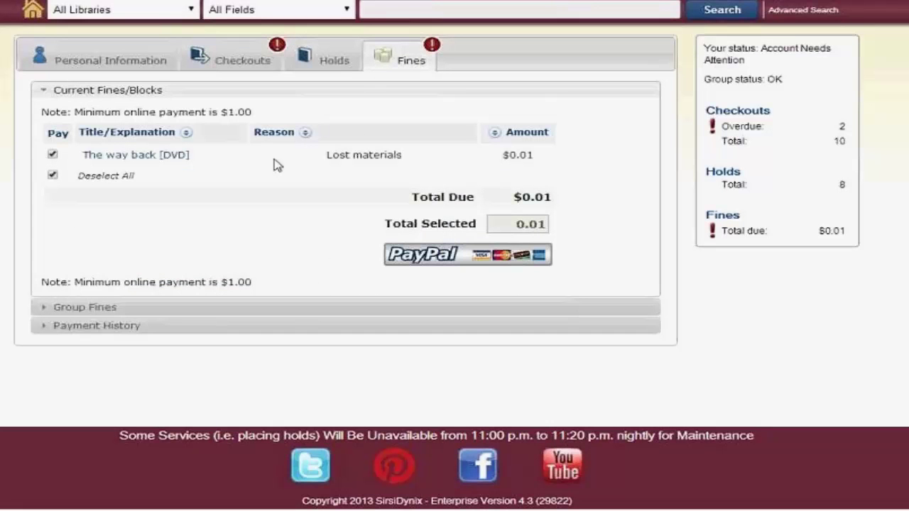
Expand Group Fines: four $0.10 overdue charges and a $22.99 lost-materials charge
click(95, 309)
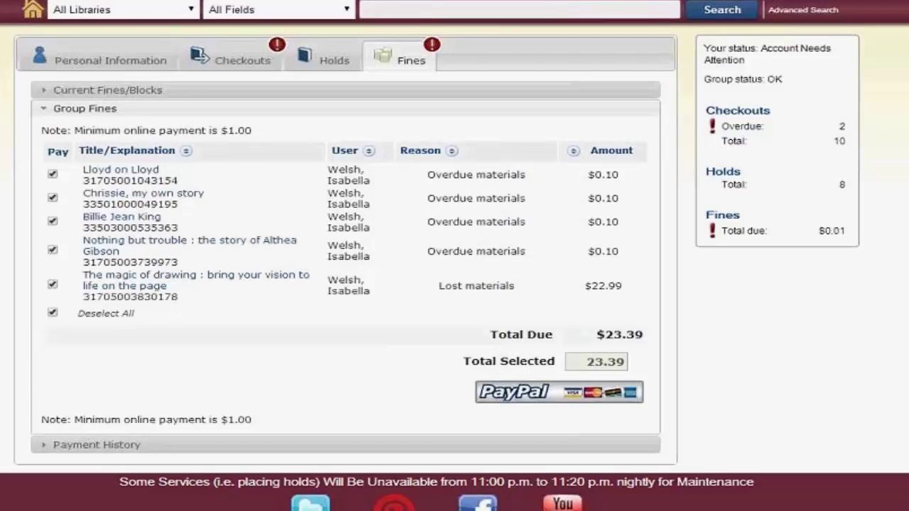
Log into e-Library with the member's barcode and open the summary showing $23.40 owed
click(460, 0)
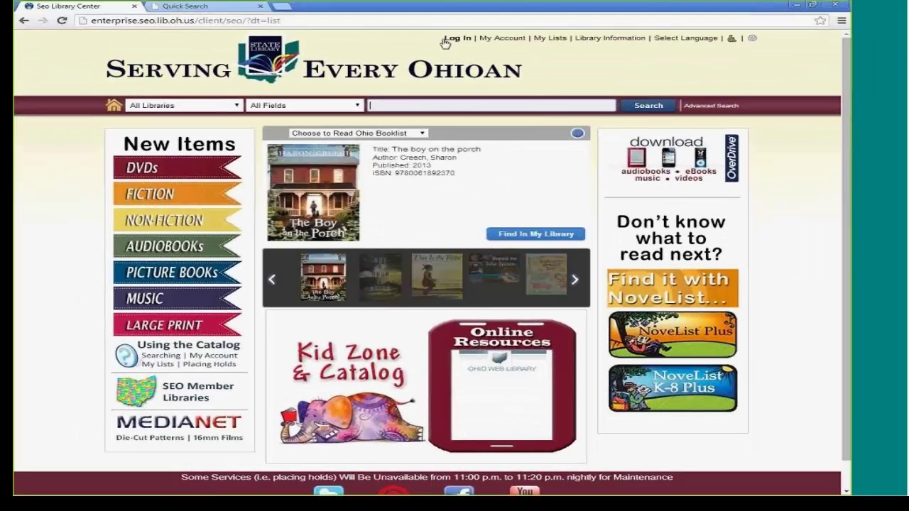
click(212, 7)
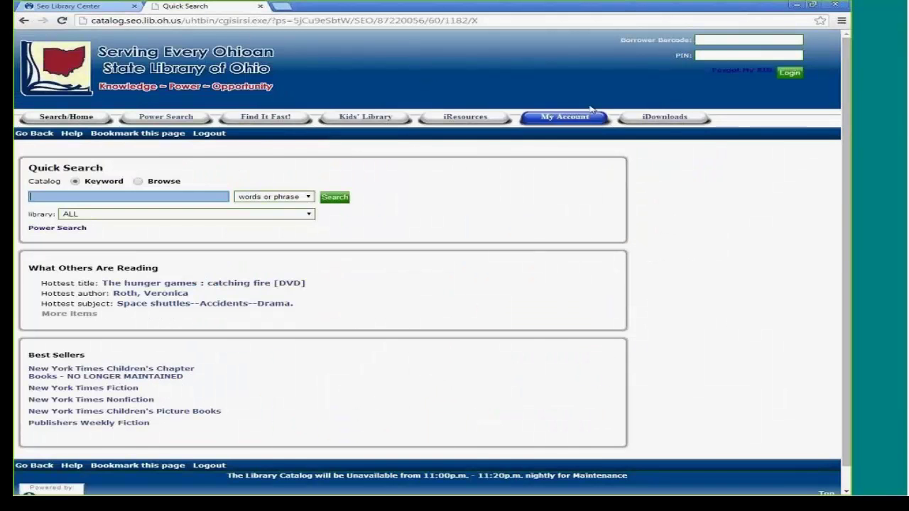
click(715, 39)
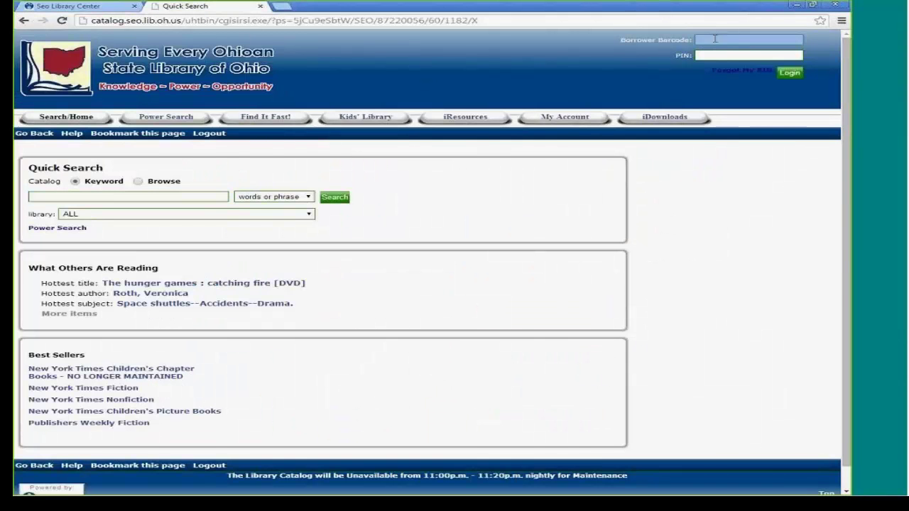
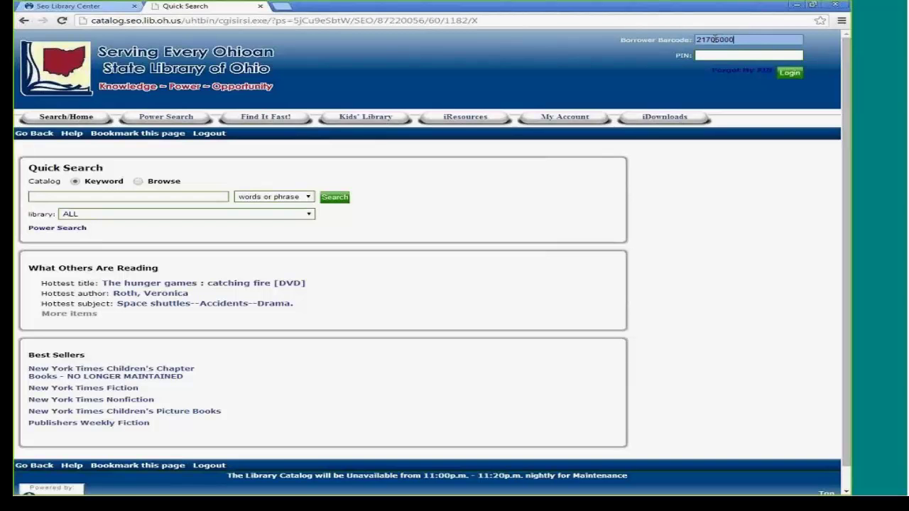
click(788, 73)
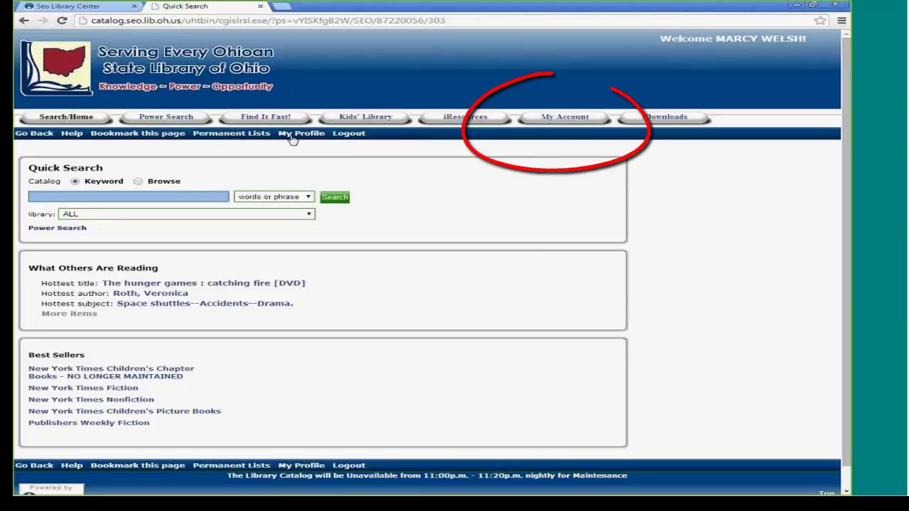
click(554, 120)
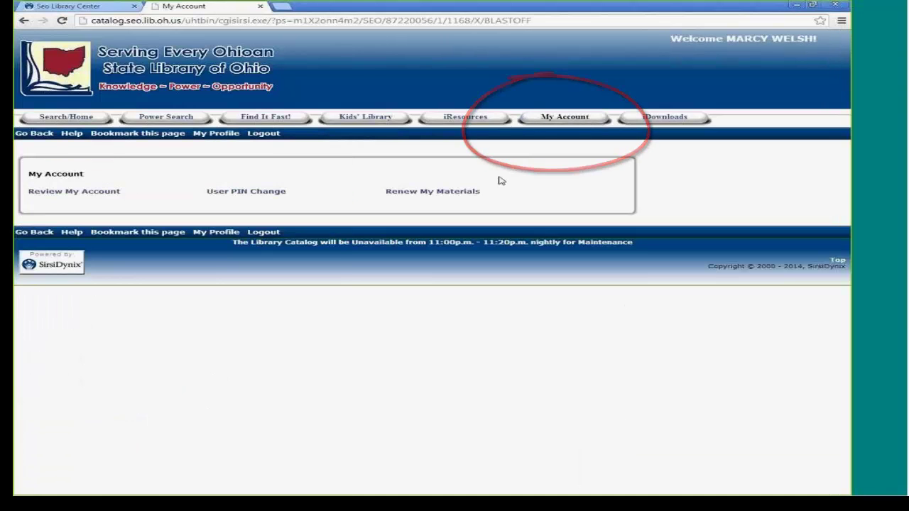
click(101, 194)
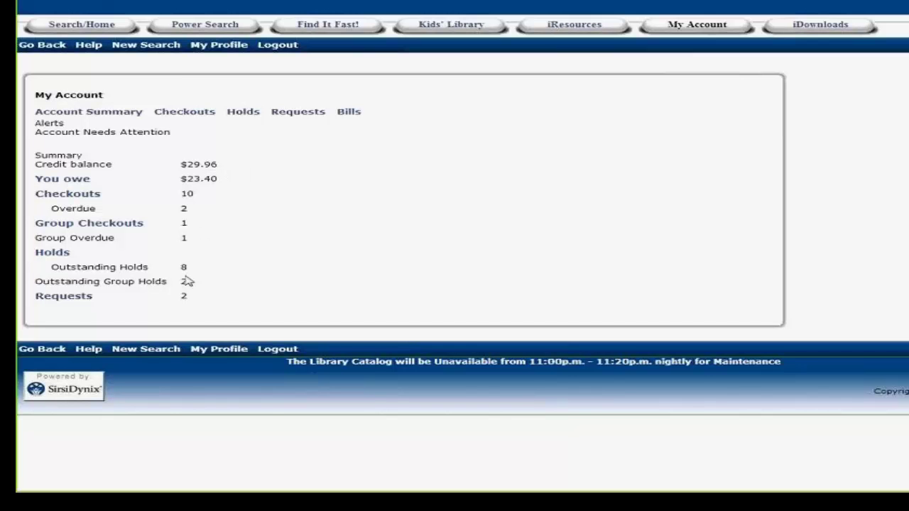
Scroll through the ten checkouts, then open Requests listing 2 requests from 11/15/2013 and 1/23/2014
click(185, 112)
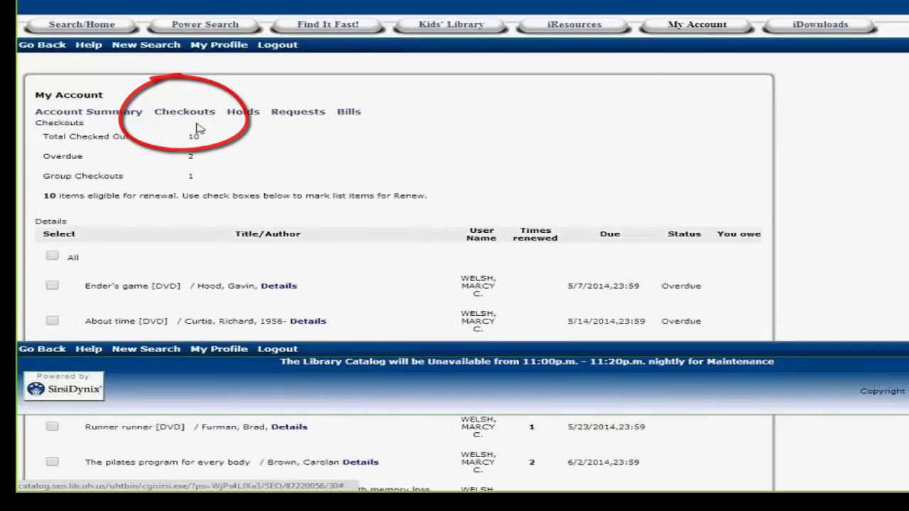
scroll(305, 306, down, 5)
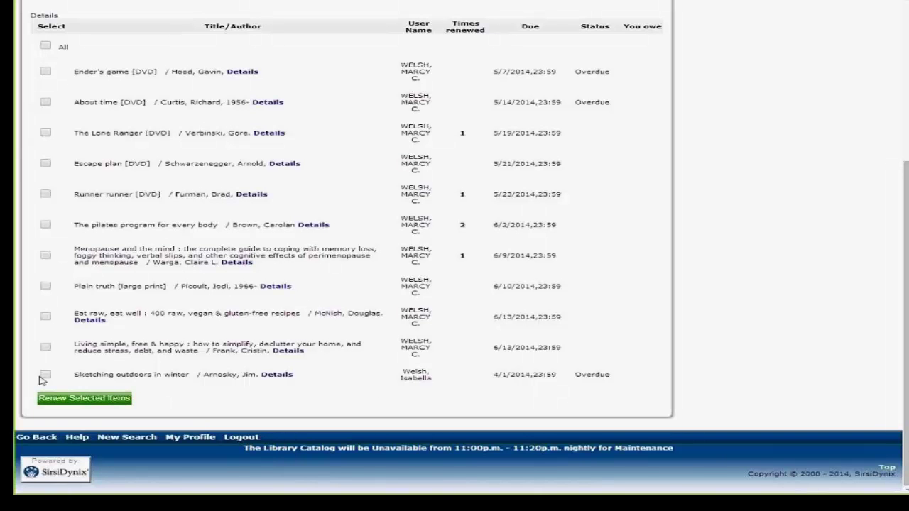
scroll(468, 353, up, 2)
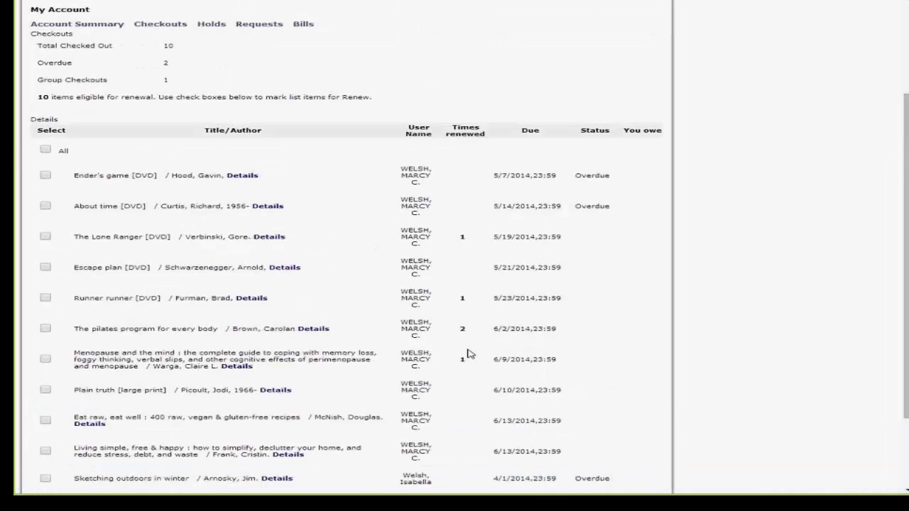
scroll(469, 352, up, 2)
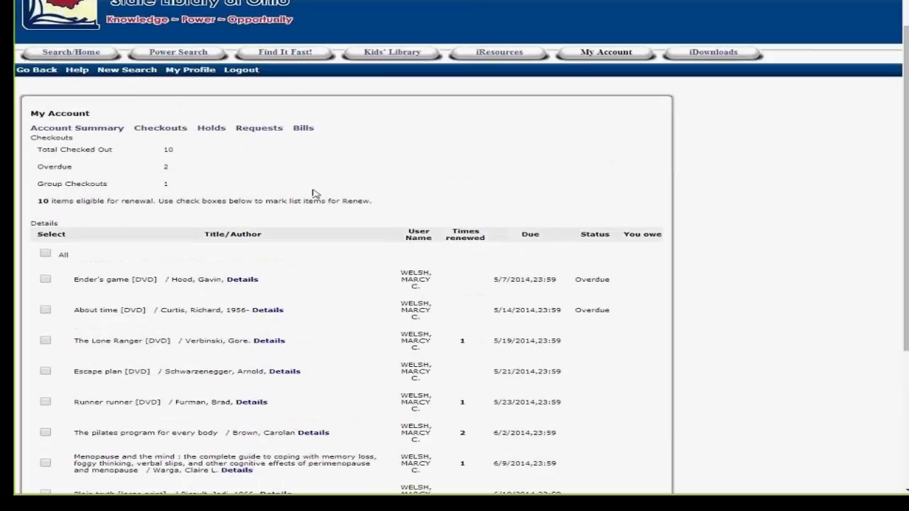
click(259, 129)
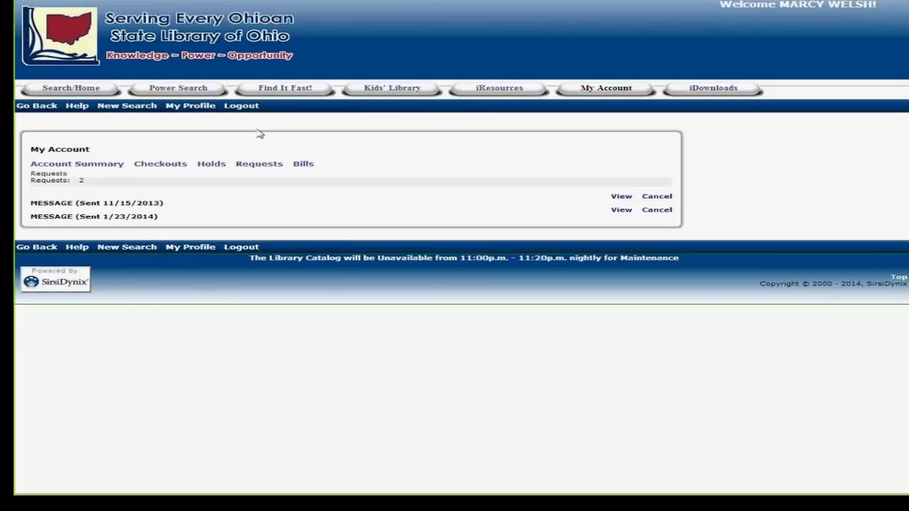
List the 10 active outstanding holds, from 'The butler [DVD]' to 'Drawings to live with'
click(212, 164)
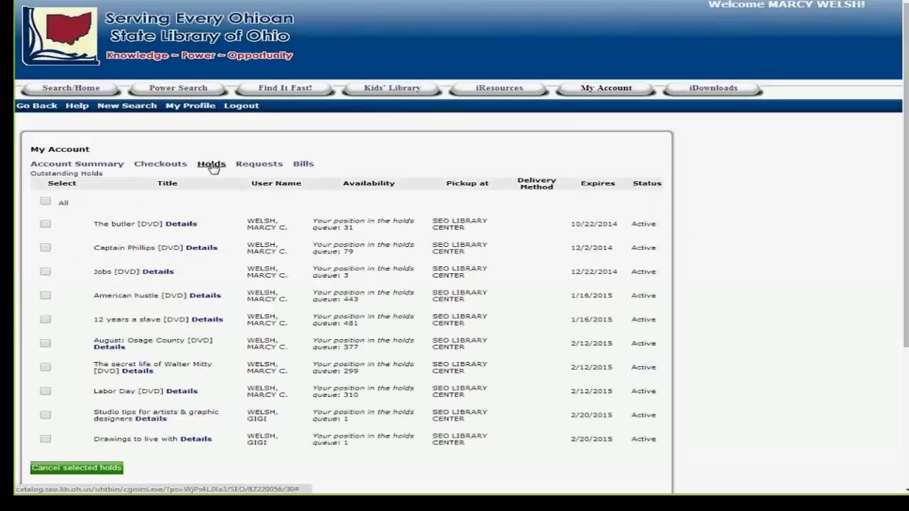
scroll(378, 186, down, 3)
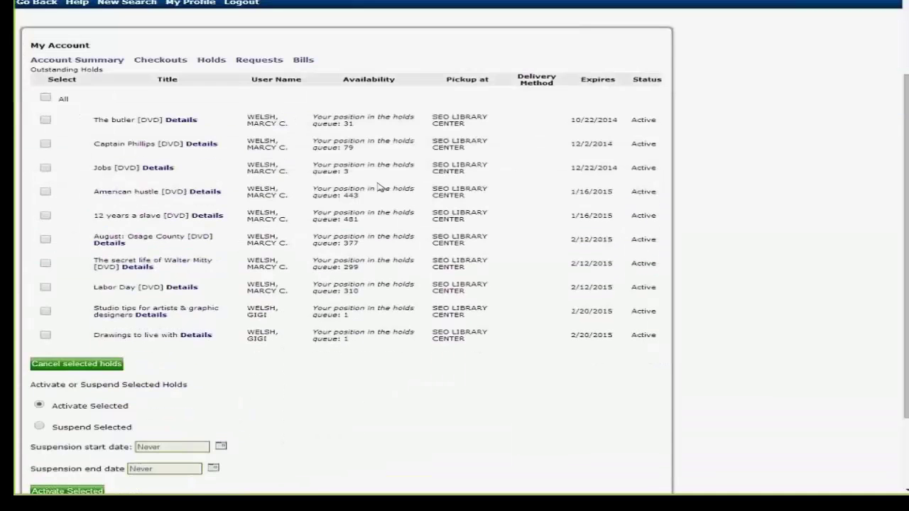
scroll(378, 186, down, 3)
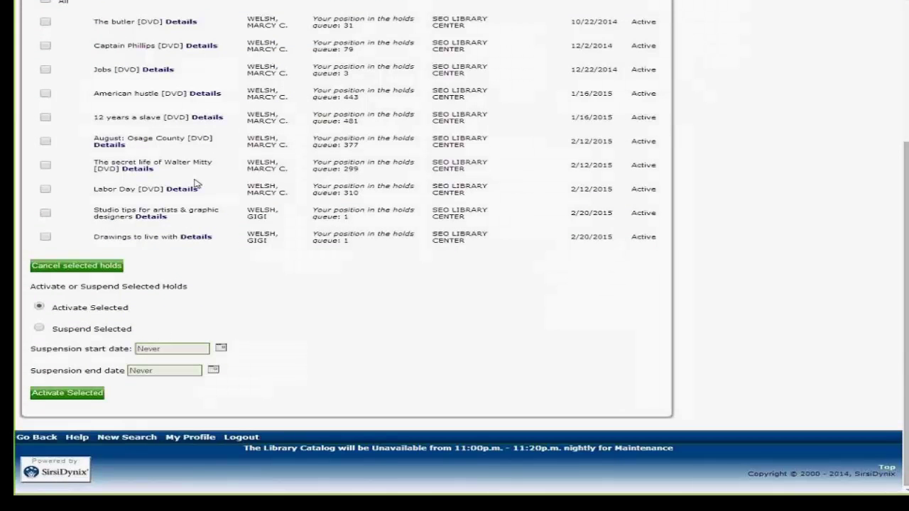
scroll(196, 183, up, 3)
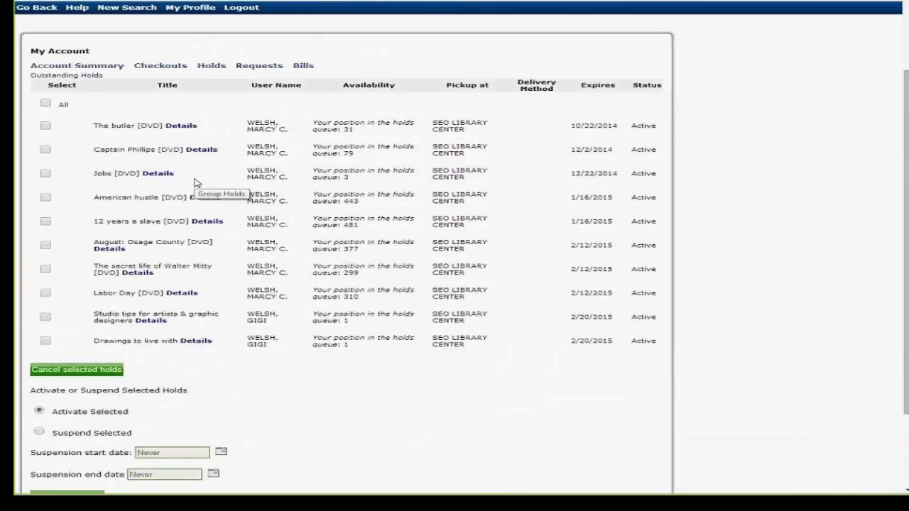
scroll(196, 183, down, 3)
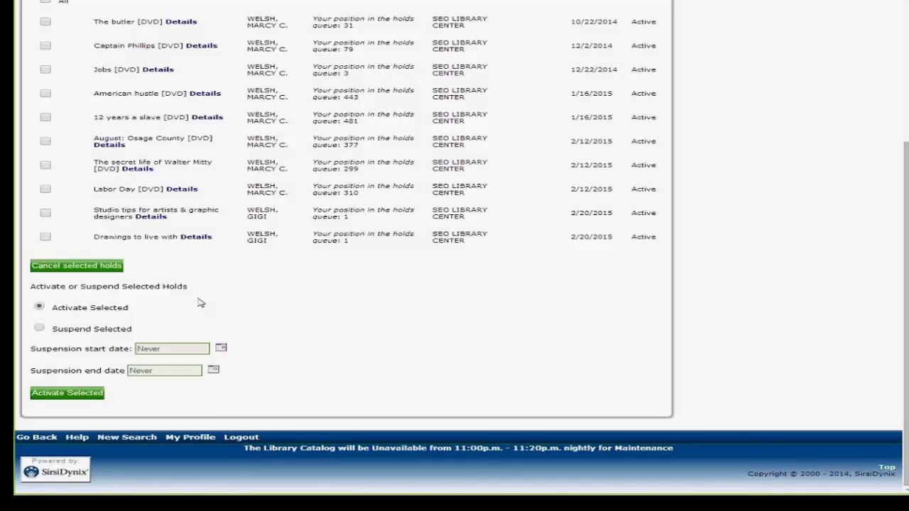
scroll(286, 306, up, 5)
scroll(291, 304, up, 2)
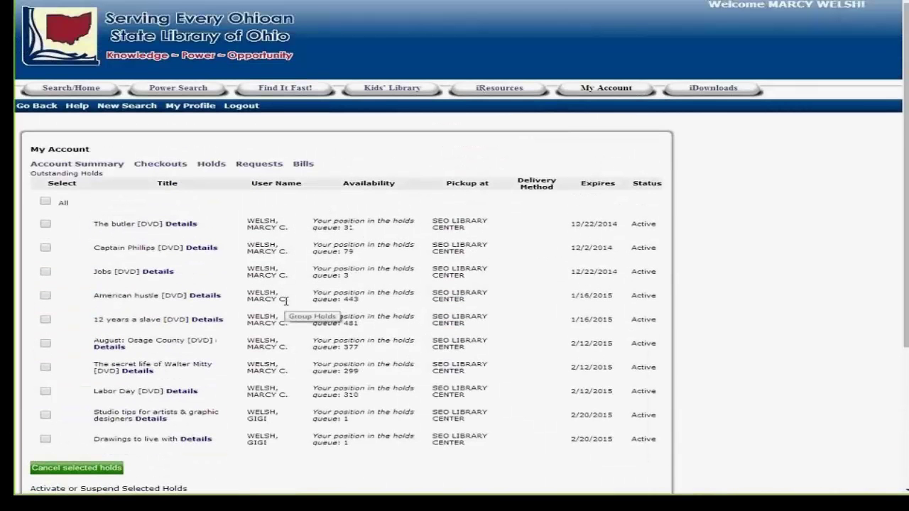
View the six bills totalling $23.40, then return to the SEO Library Center catalog tab
click(302, 164)
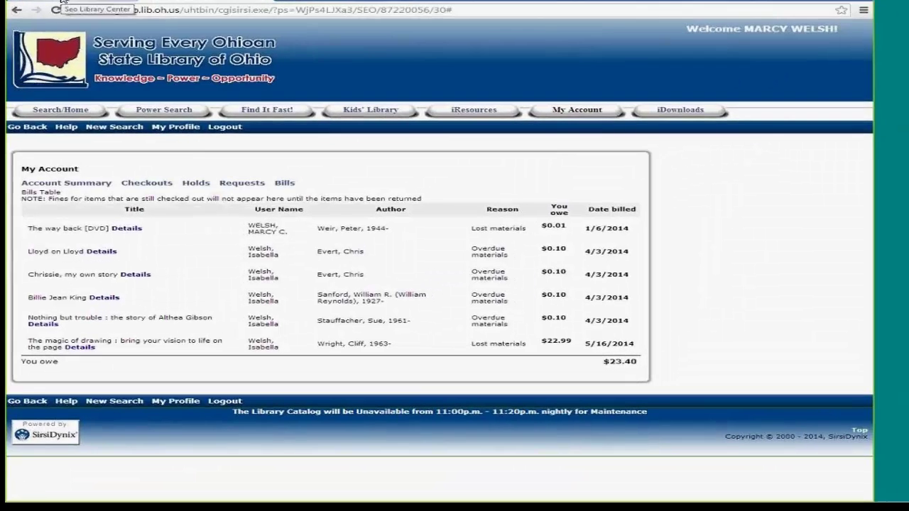
key(ctrl+shift+Tab)
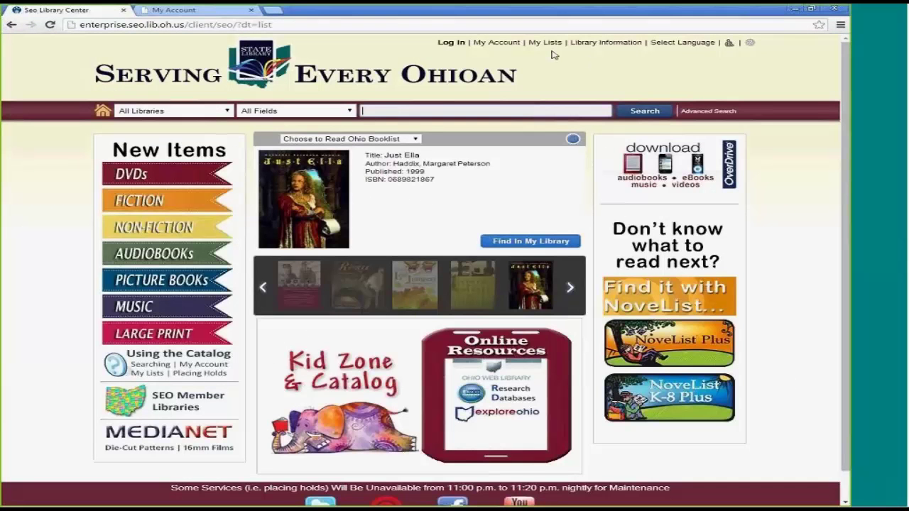
Sign back into the SEO Library Center catalog with the member's borrower barcode and PIN
click(454, 43)
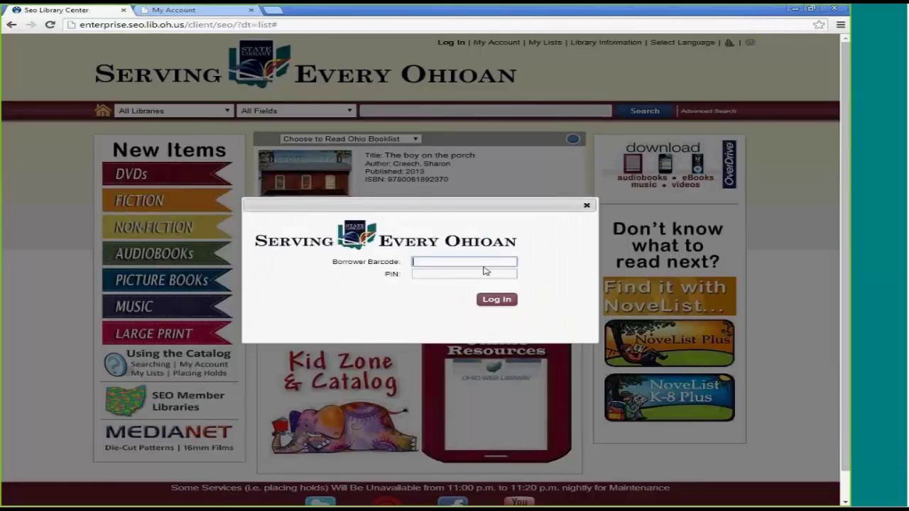
click(486, 263)
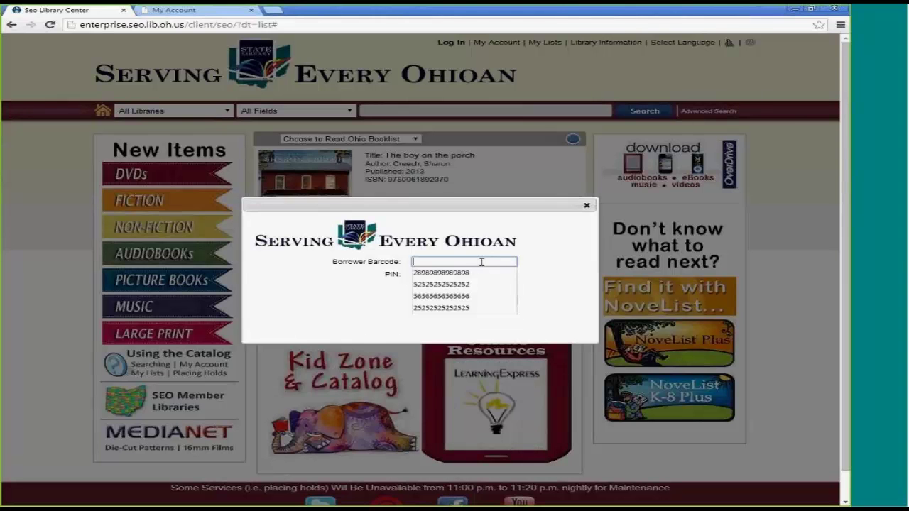
text(217050000)
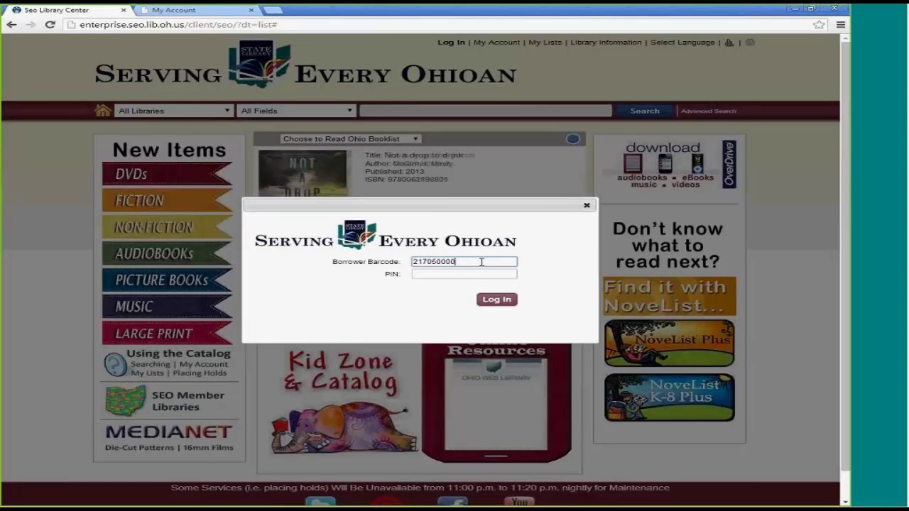
text(05404)
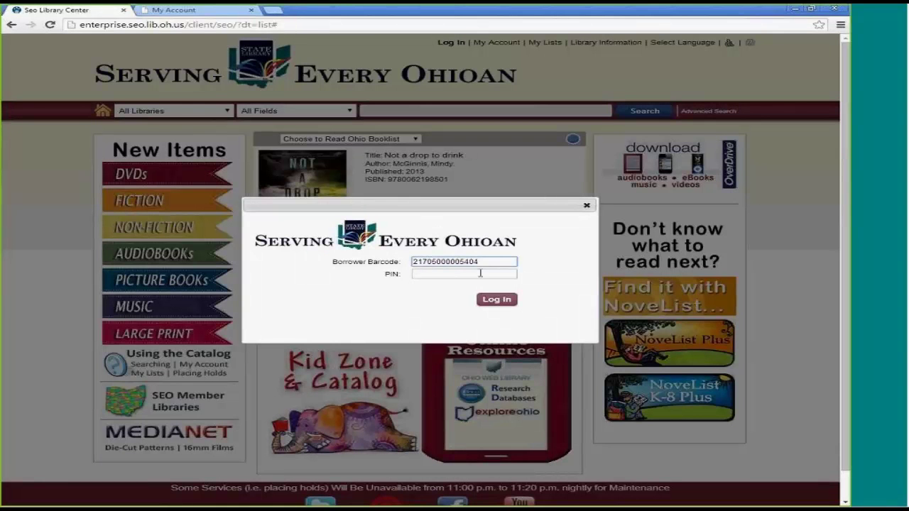
click(480, 273)
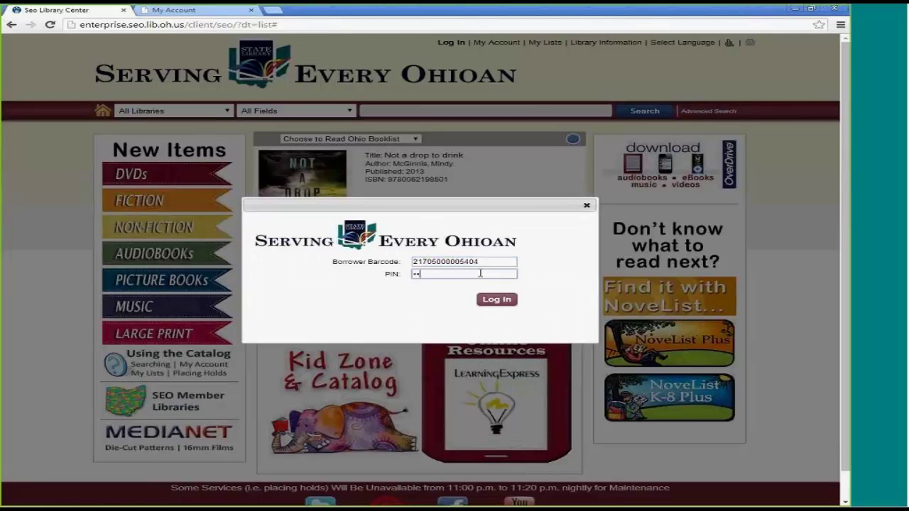
text(••)
click(497, 299)
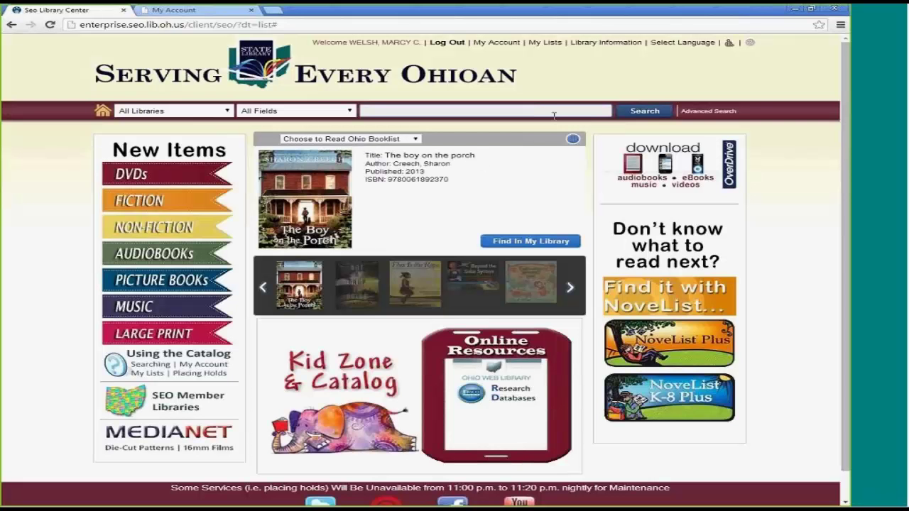
On the My Account page, expand Group Members under Personal Information to list the parent and child accounts
click(494, 45)
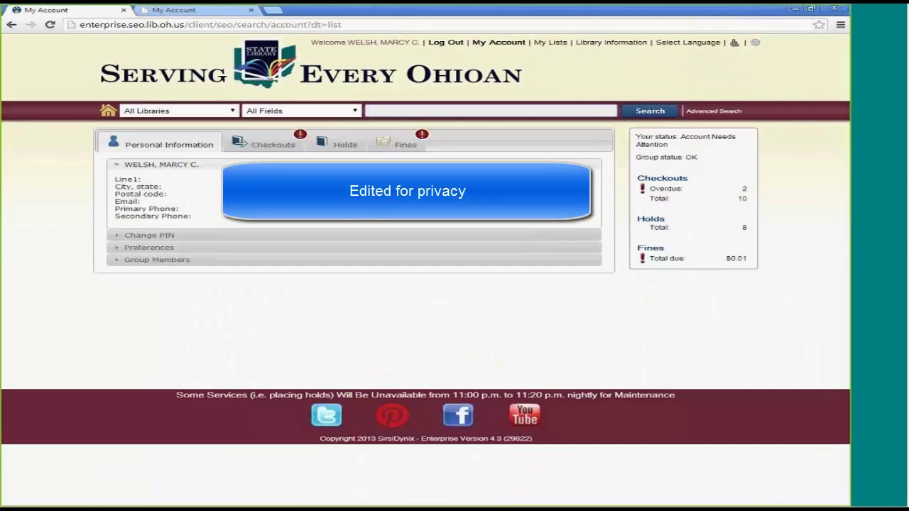
click(169, 264)
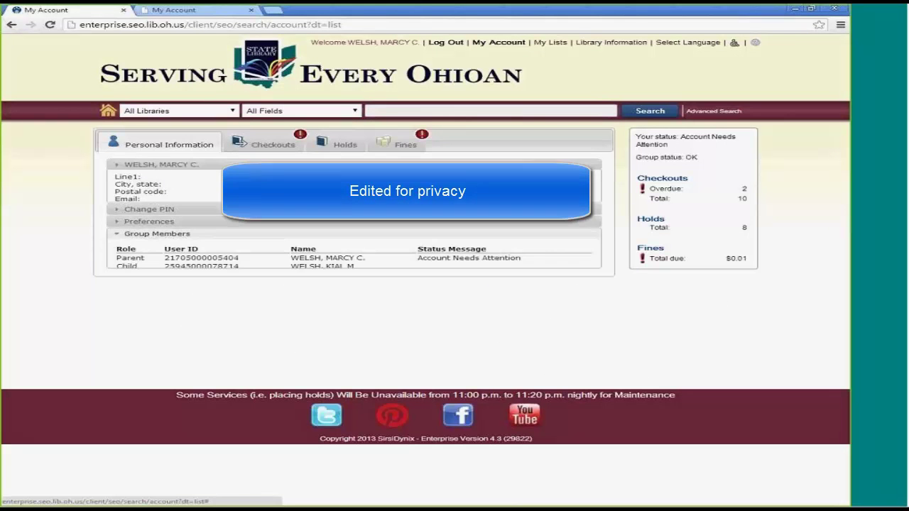